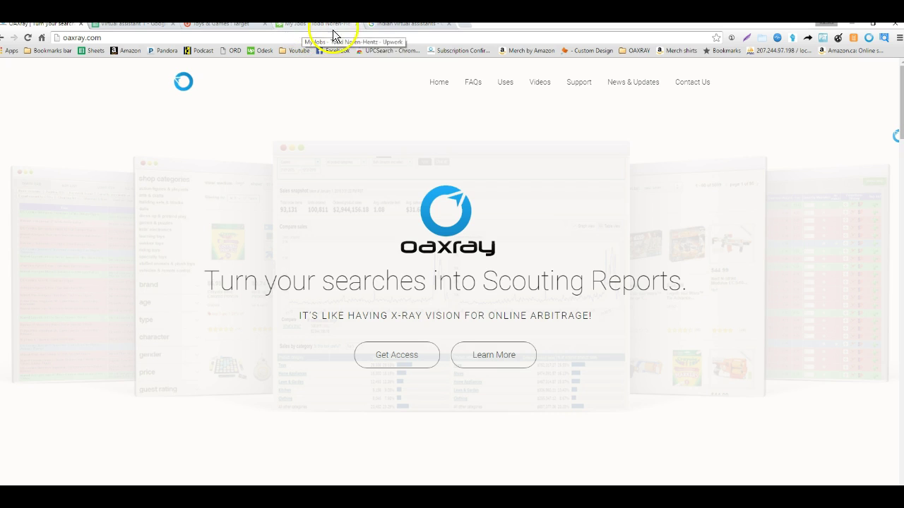
Step: Open the Brickwork India site from the search results for indian virtual assistants and look over its homepage
{"action": "left_click", "coordinate": [407, 31]}
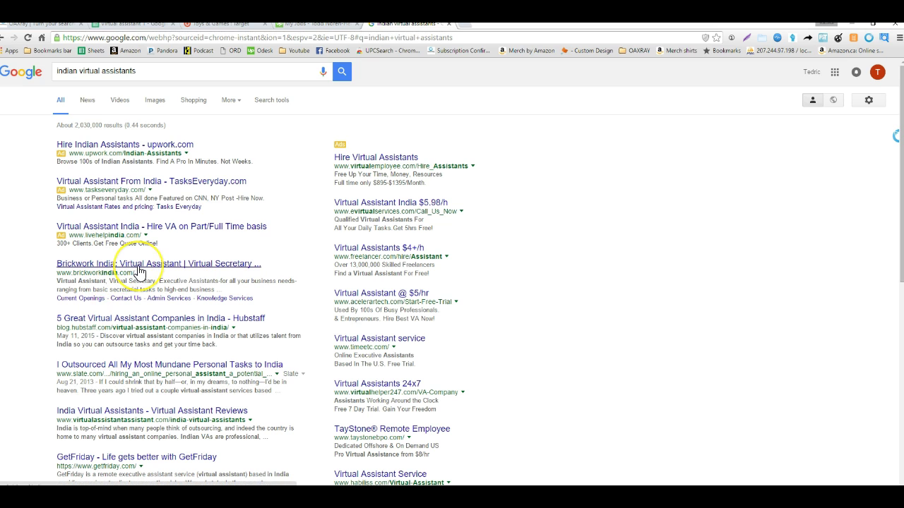
{"action": "left_click", "coordinate": [139, 269]}
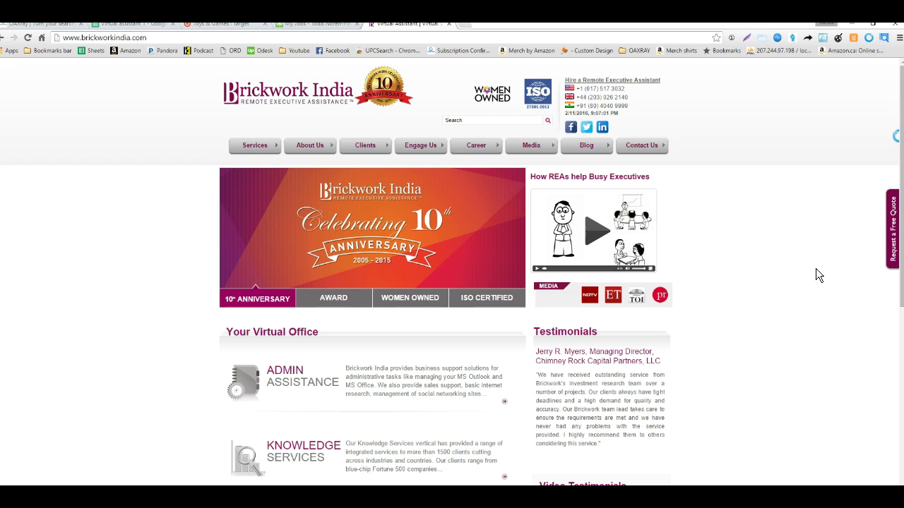
{"action": "scroll", "coordinate": [816, 268], "scroll_direction": "down", "scroll_amount": 1}
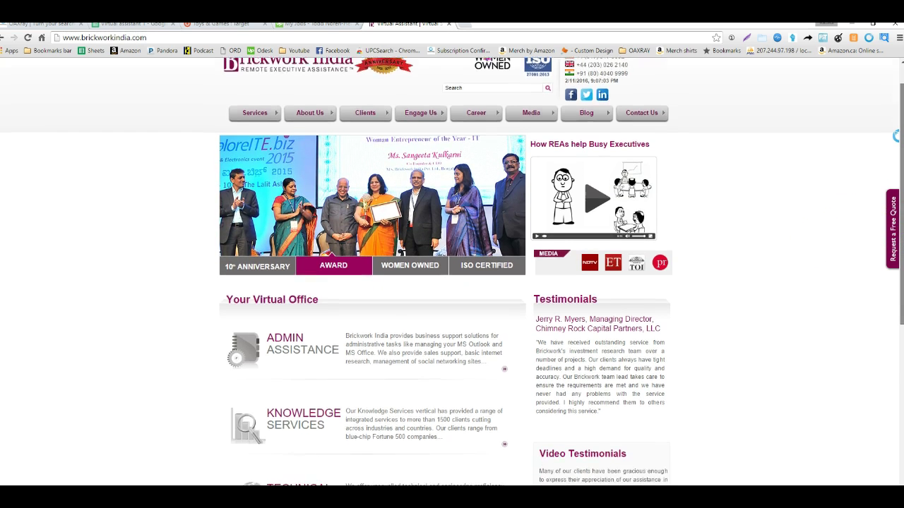
{"action": "scroll", "coordinate": [451, 271], "scroll_direction": "down", "scroll_amount": 3}
{"action": "scroll", "coordinate": [452, 272], "scroll_direction": "down", "scroll_amount": 4}
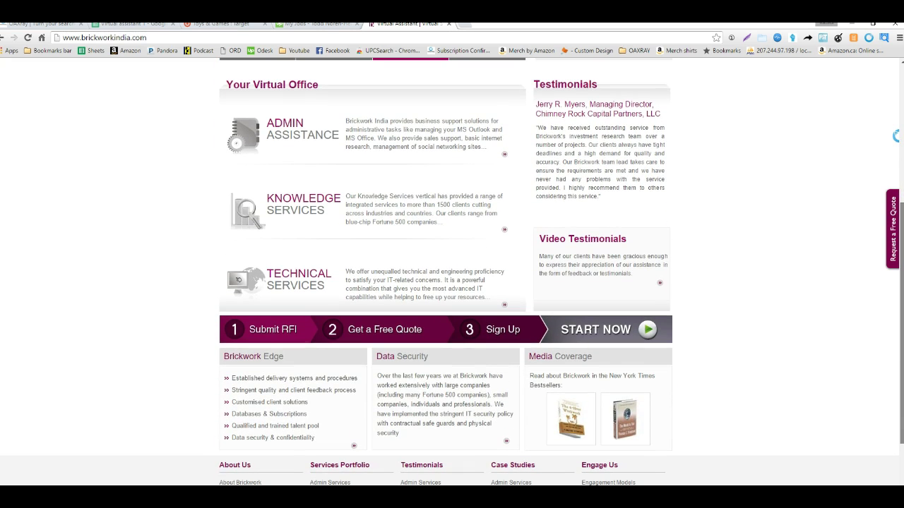
{"action": "scroll", "coordinate": [452, 272], "scroll_direction": "up", "scroll_amount": 5}
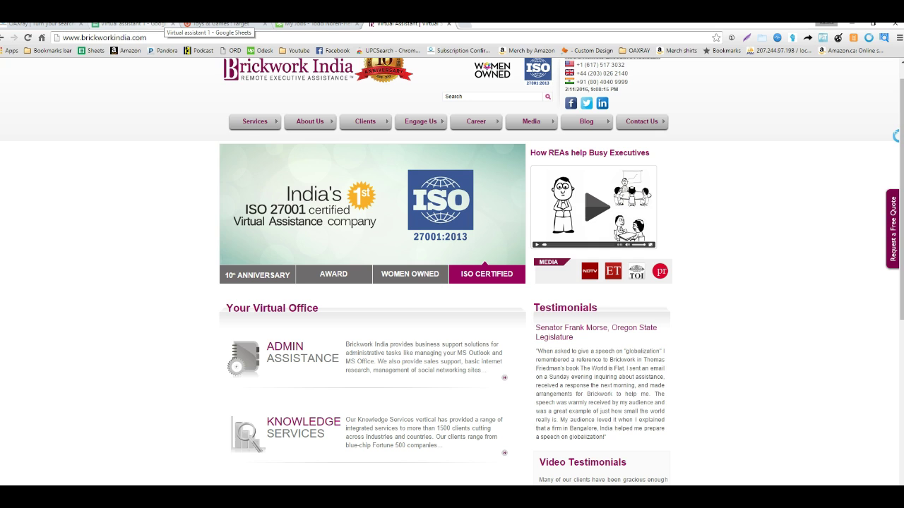
Step: View the Virtual assistant 1 spreadsheet and check the items-per-page options on Target's toys listing
{"action": "left_click", "coordinate": [147, 25]}
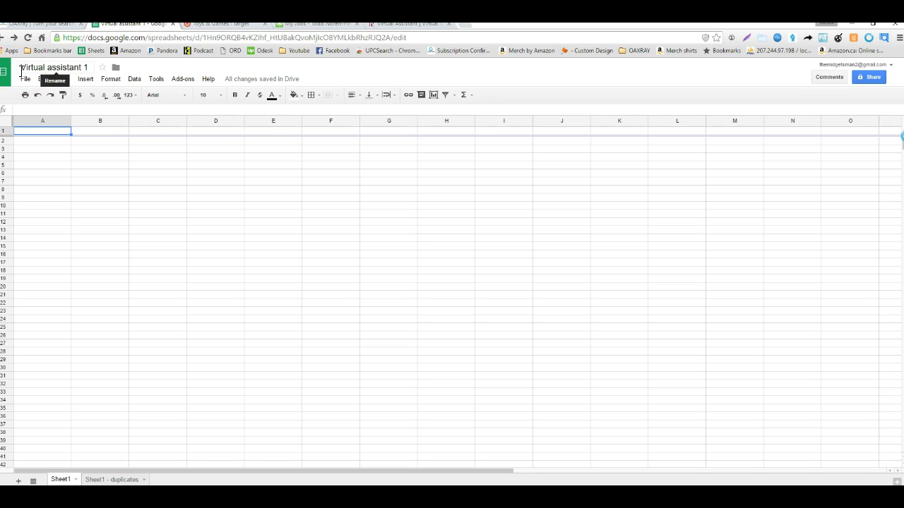
{"action": "left_click", "coordinate": [219, 27]}
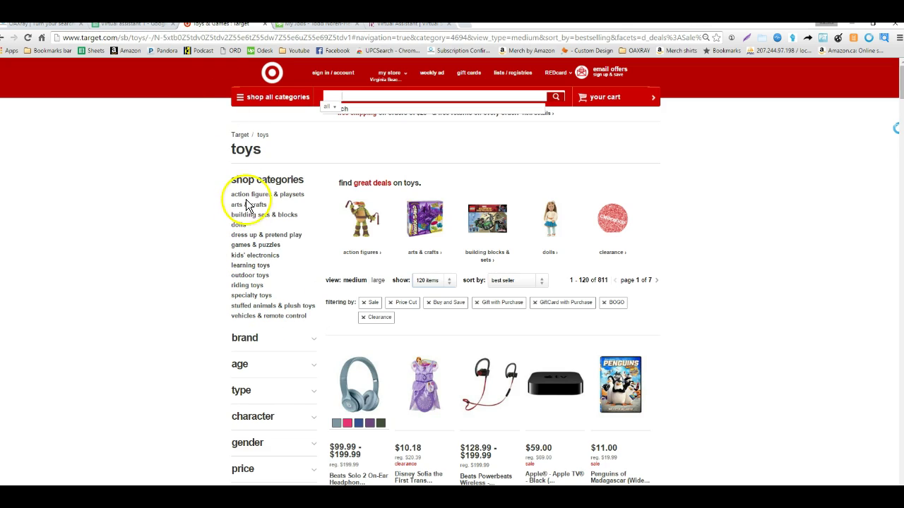
{"action": "left_click", "coordinate": [450, 281]}
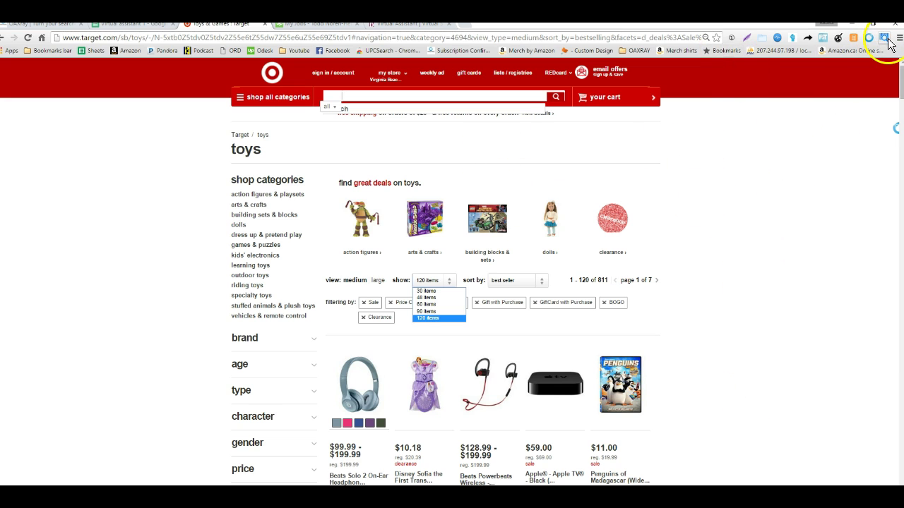
{"action": "right_click", "coordinate": [761, 41]}
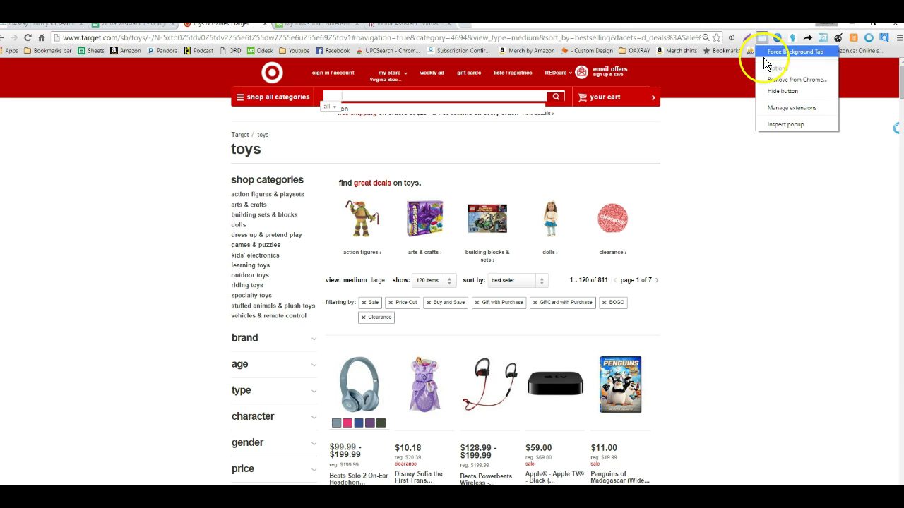
{"action": "left_click", "coordinate": [760, 283]}
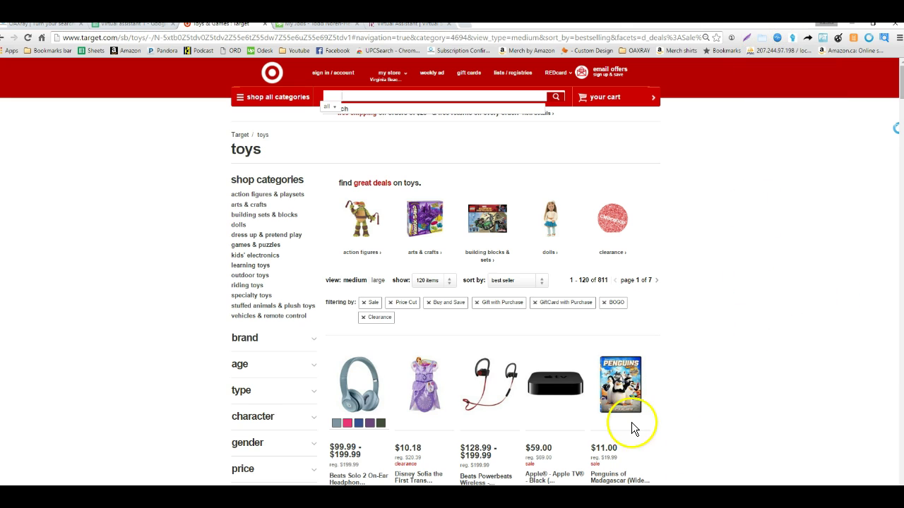
Step: Close the Upwork and Brickwork India pages and run an OAXray scan on page 1 of Target's toys listing
{"action": "left_click", "coordinate": [357, 24]}
{"action": "left_click", "coordinate": [357, 24]}
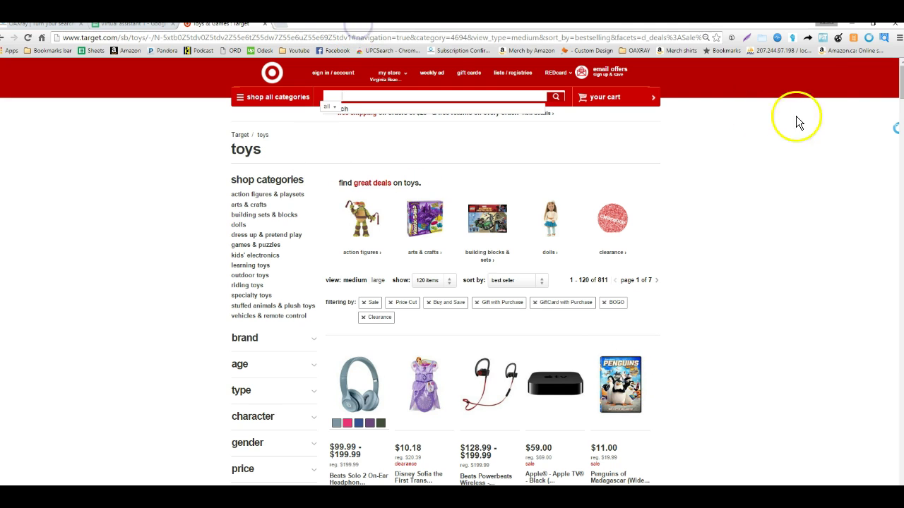
{"action": "left_click", "coordinate": [883, 38]}
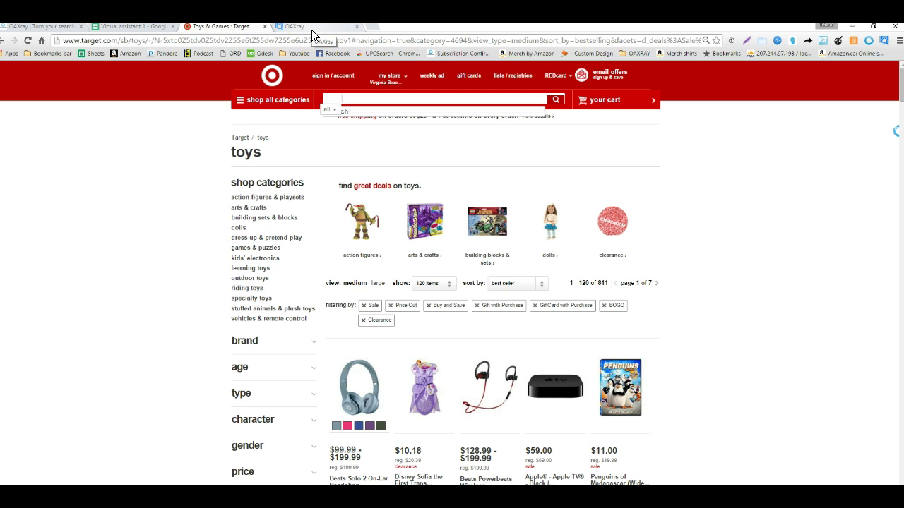
Step: Run a separate OAXray scan on each of pages 2, 3 and 4 of Target's toys listing
{"action": "left_click", "coordinate": [657, 284]}
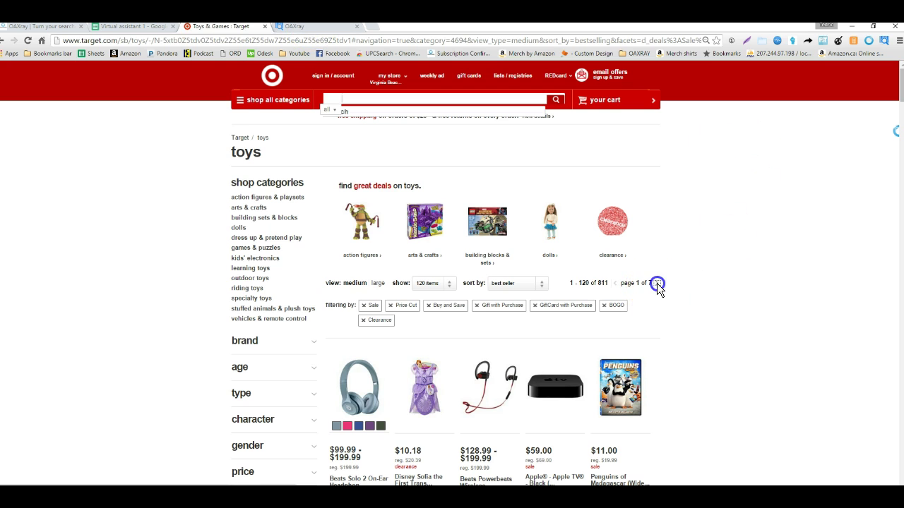
{"action": "left_click", "coordinate": [882, 44]}
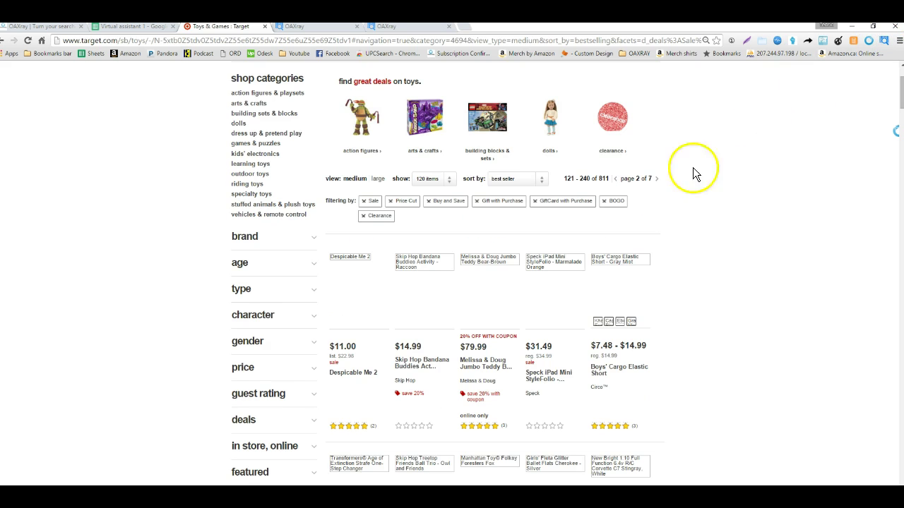
{"action": "left_click", "coordinate": [656, 178]}
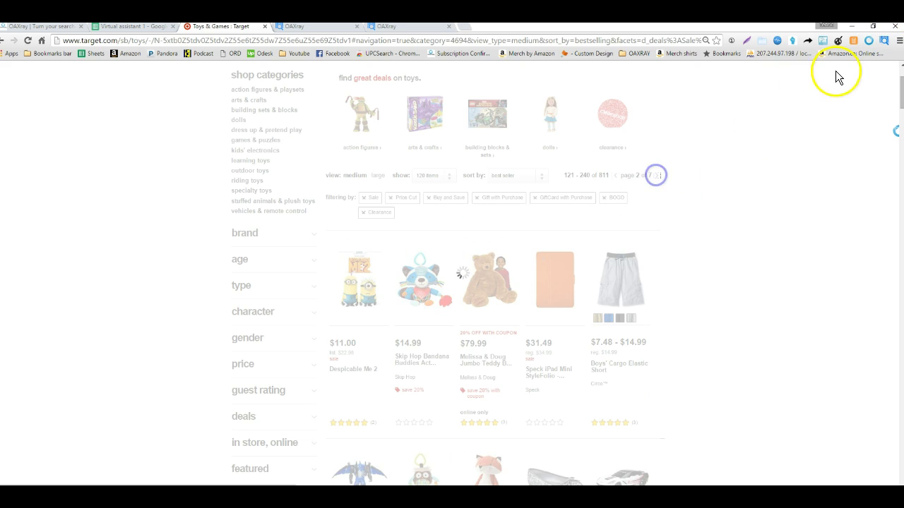
{"action": "left_click", "coordinate": [884, 42]}
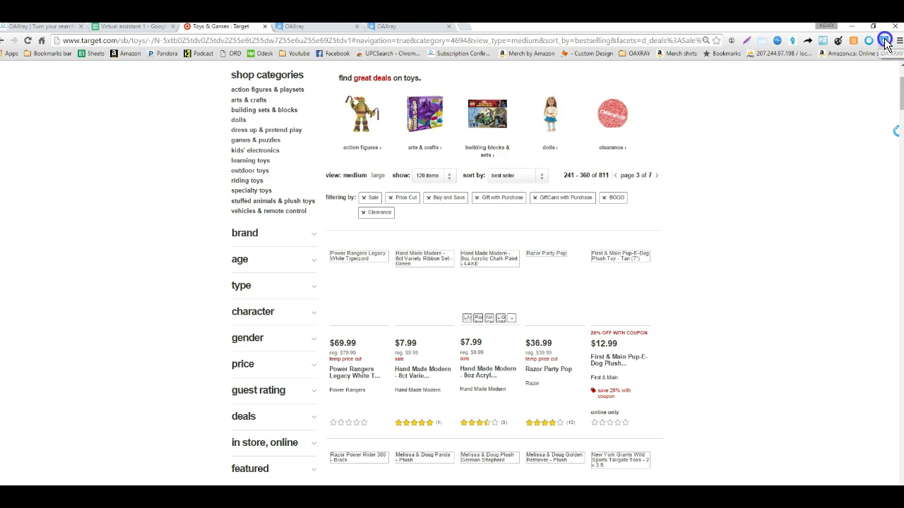
{"action": "left_click", "coordinate": [657, 176]}
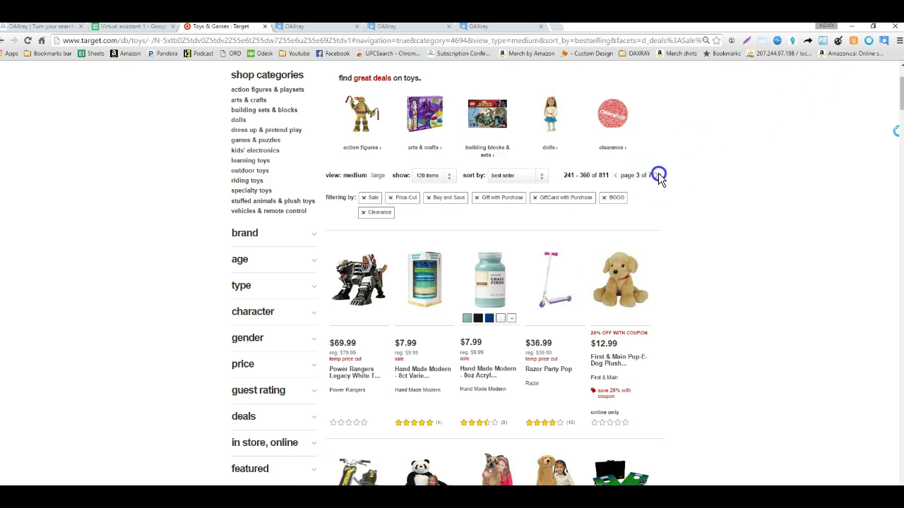
{"action": "left_click", "coordinate": [884, 42]}
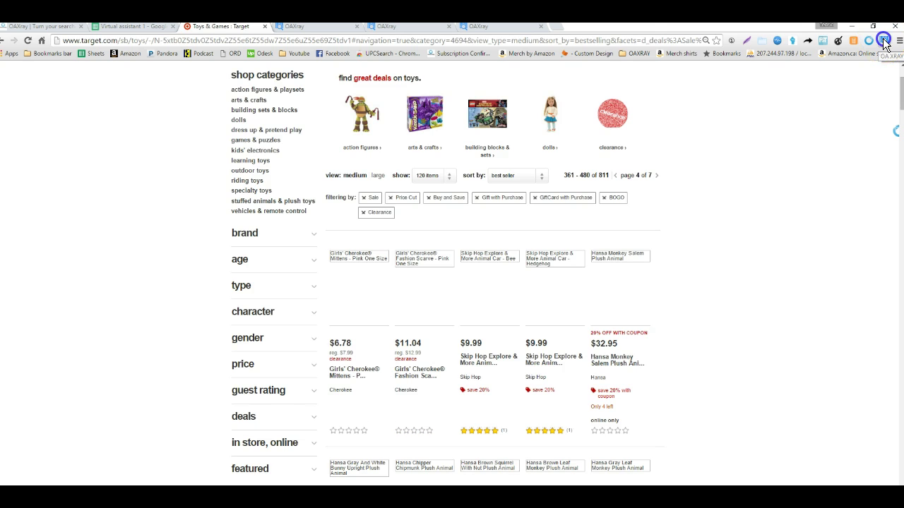
Step: Run a separate OAXray scan on each of pages 5, 6 and 7 of Target's toys listing
{"action": "left_click", "coordinate": [658, 176]}
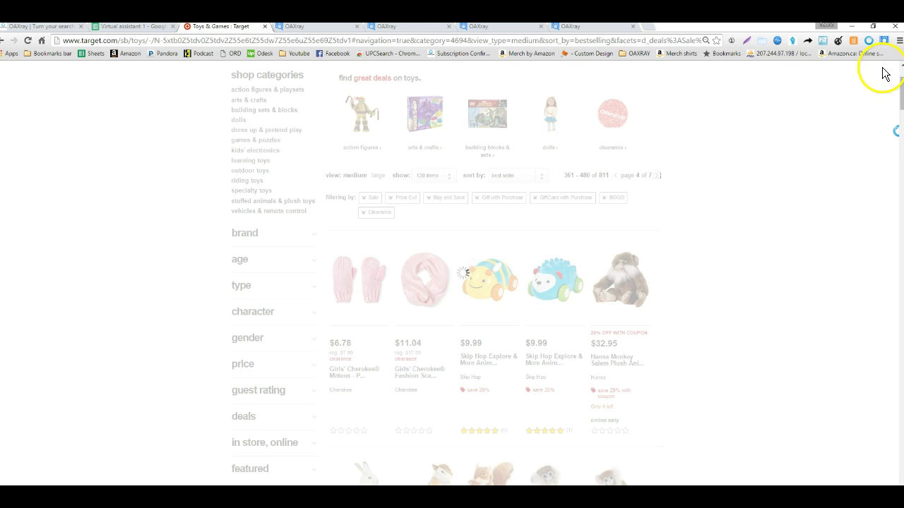
{"action": "left_click", "coordinate": [885, 42]}
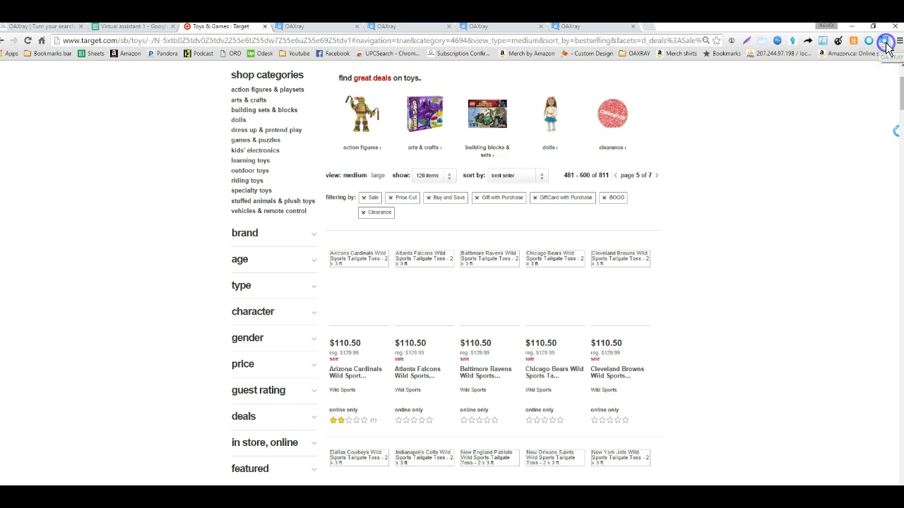
{"action": "left_click", "coordinate": [657, 176]}
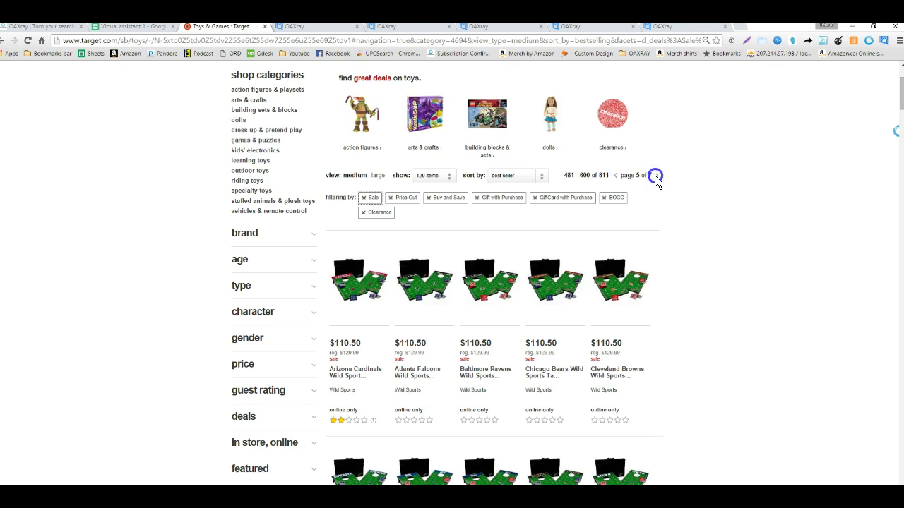
{"action": "left_click", "coordinate": [884, 42]}
{"action": "left_click", "coordinate": [773, 77]}
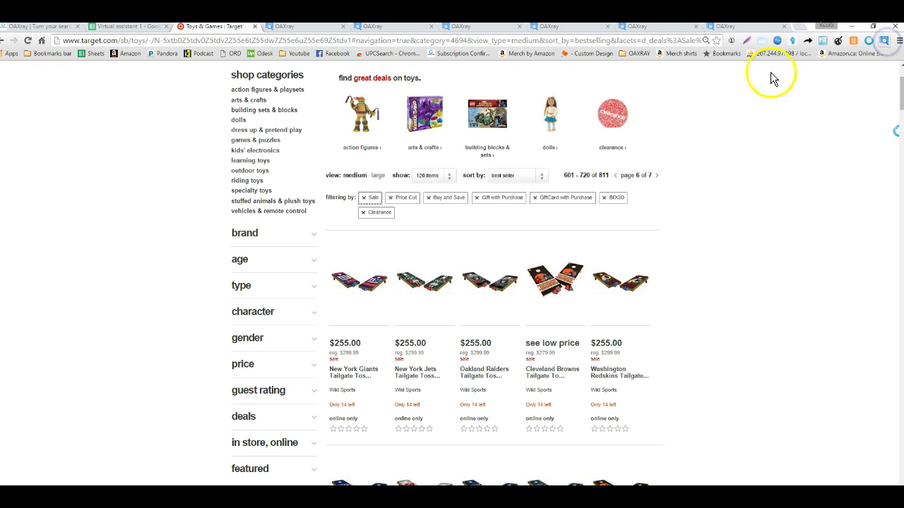
{"action": "left_click", "coordinate": [656, 177]}
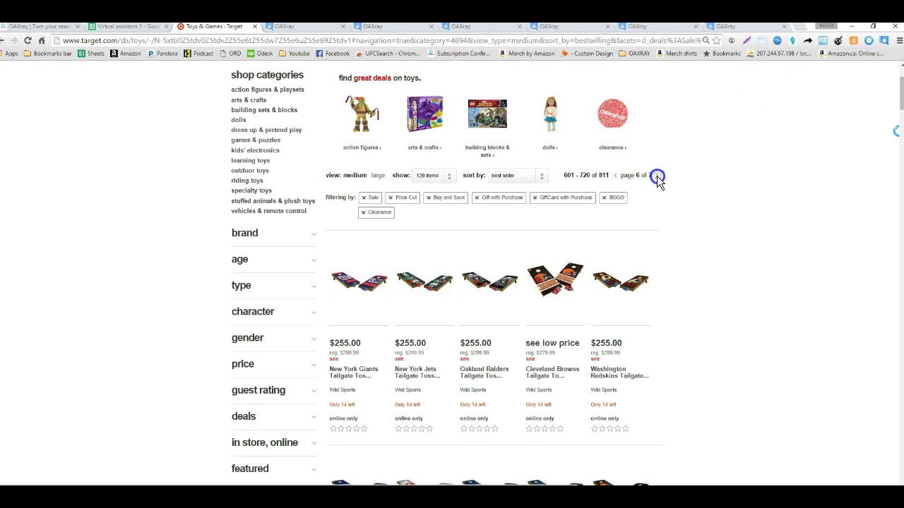
{"action": "left_click", "coordinate": [885, 44]}
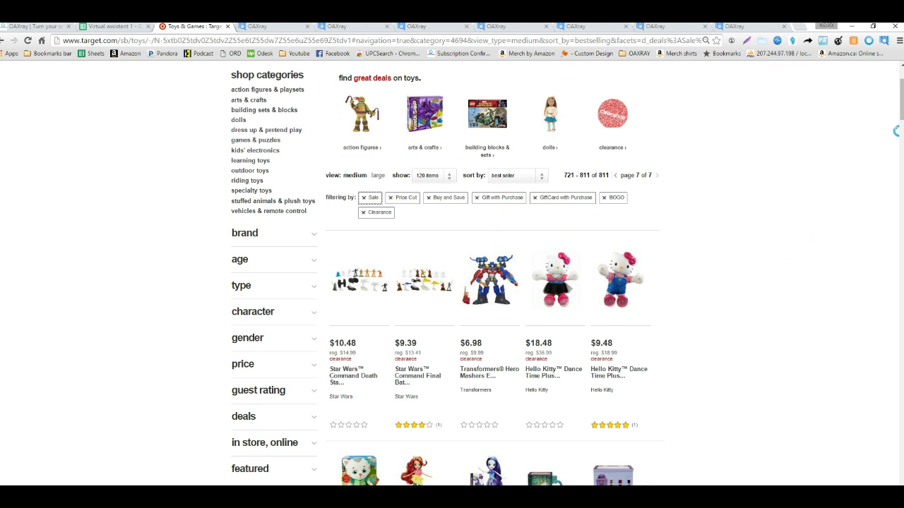
Step: Look over the clearance toys on page 7 of Target's listing
{"action": "left_click_drag", "start_coordinate": [899, 121], "coordinate": [899, 147]}
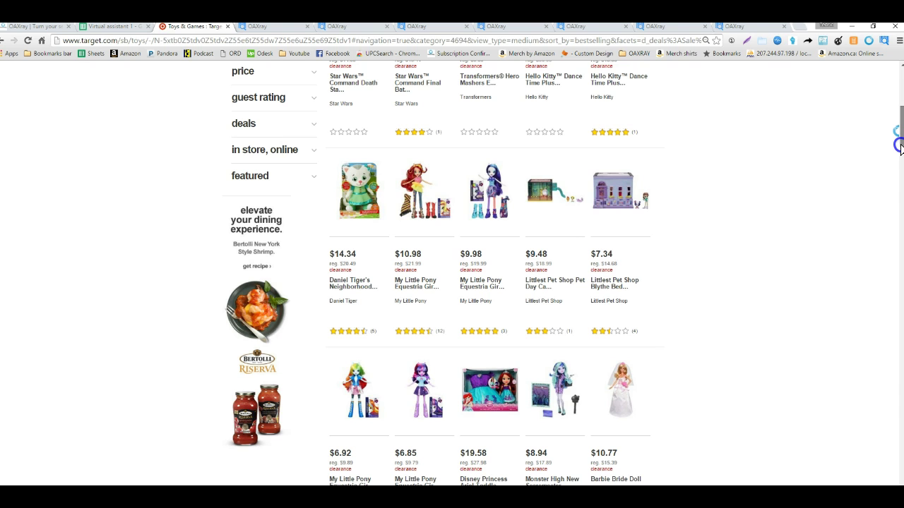
{"action": "scroll", "coordinate": [900, 146], "scroll_direction": "up", "scroll_amount": 5}
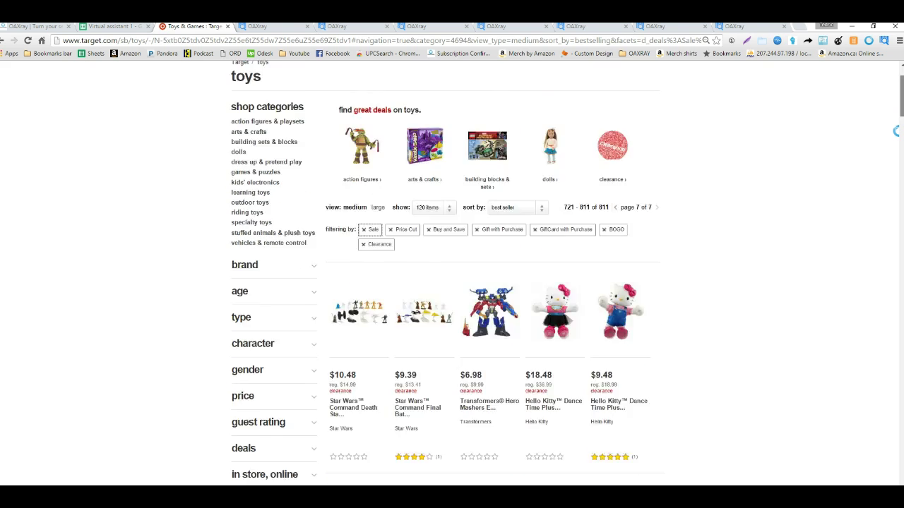
{"action": "scroll", "coordinate": [441, 273], "scroll_direction": "down", "scroll_amount": 2}
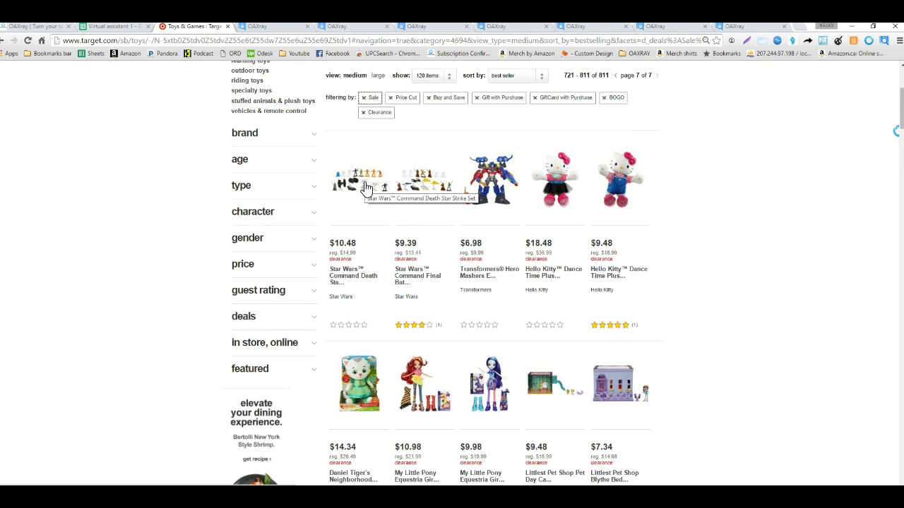
{"action": "left_click", "coordinate": [383, 218]}
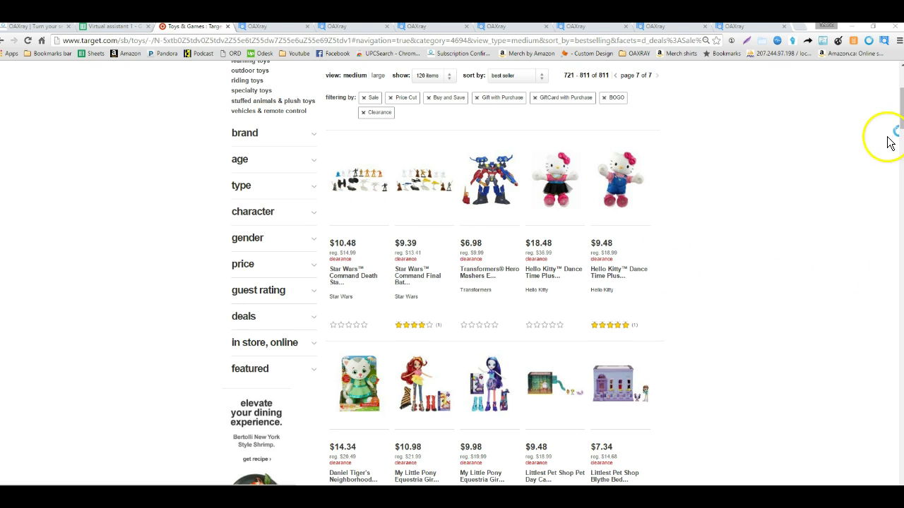
{"action": "left_click_drag", "start_coordinate": [900, 126], "coordinate": [901, 78]}
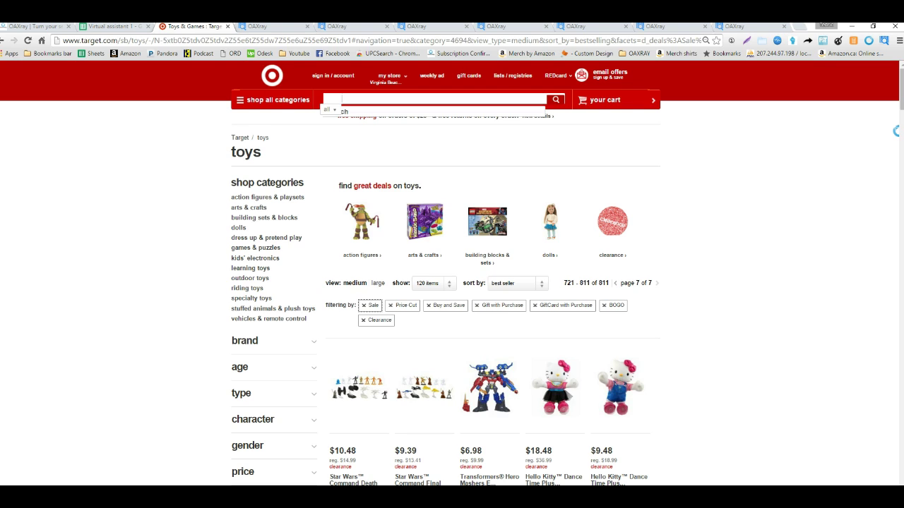
Step: Filter the first OAXray report by Positive ROI and narrow it to My Buys with rank 100000 and ROI 50
{"action": "left_click", "coordinate": [256, 26]}
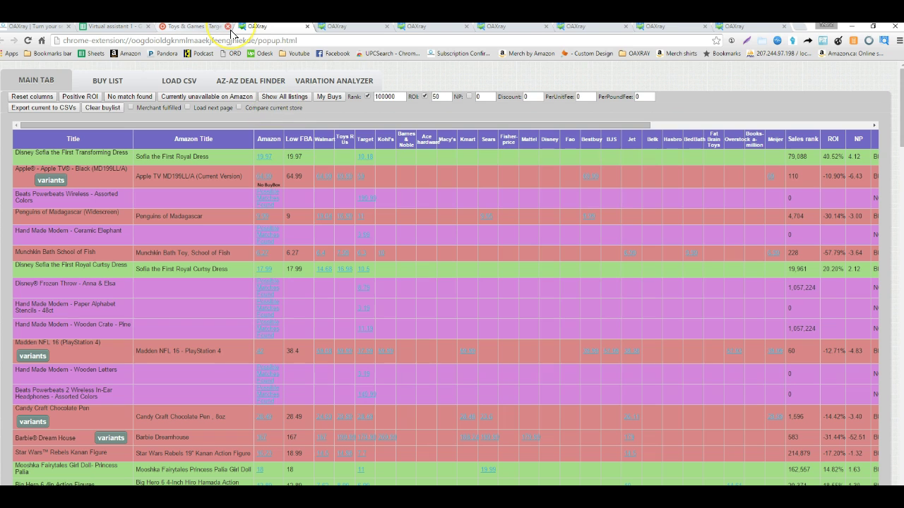
{"action": "left_click", "coordinate": [81, 99]}
{"action": "left_click", "coordinate": [380, 96]}
{"action": "left_click", "coordinate": [444, 97]}
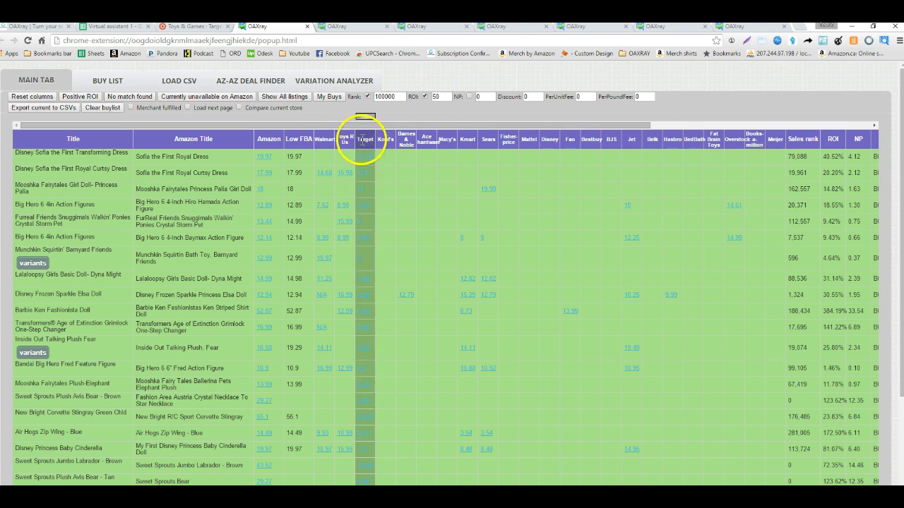
{"action": "left_click", "coordinate": [330, 97]}
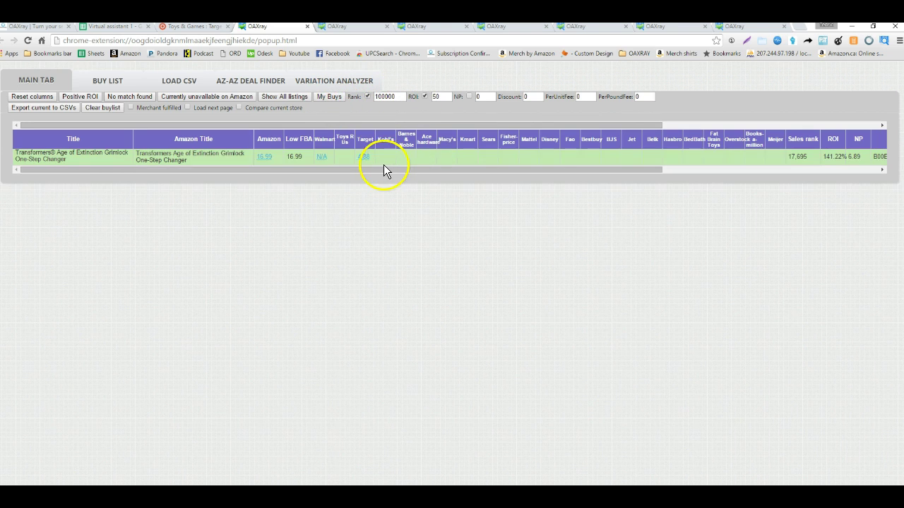
Step: Compare the Amazon and Target images of the Transformers Grimlock One-Step Changer and open its Target product page
{"action": "mouse_move", "coordinate": [364, 162]}
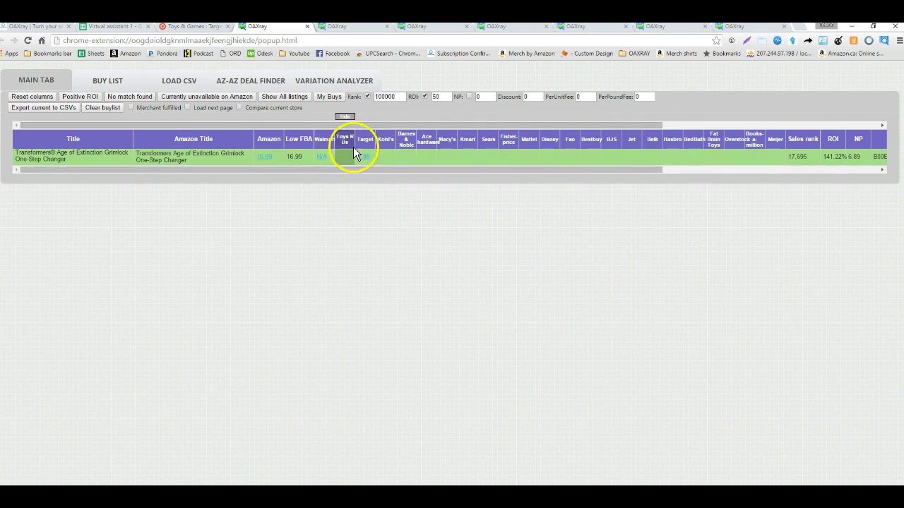
{"action": "mouse_move", "coordinate": [364, 161]}
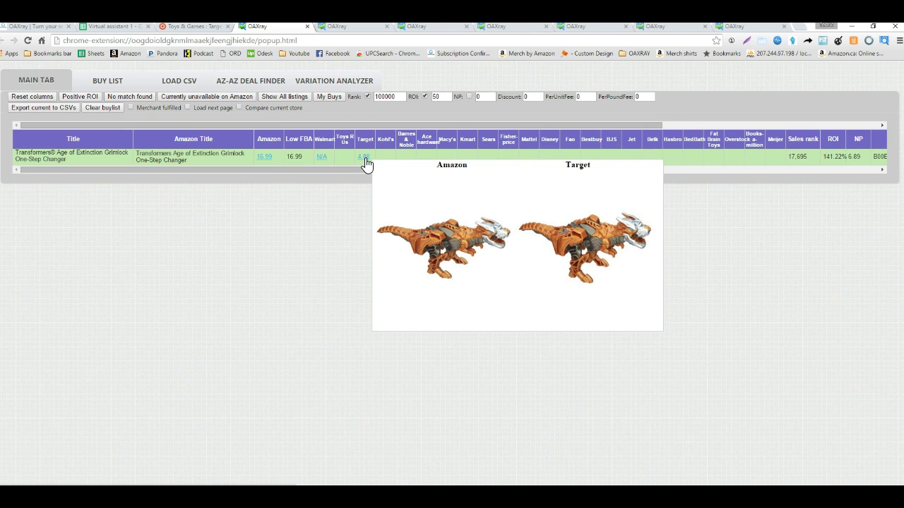
{"action": "left_click", "coordinate": [364, 158]}
{"action": "left_click", "coordinate": [316, 31]}
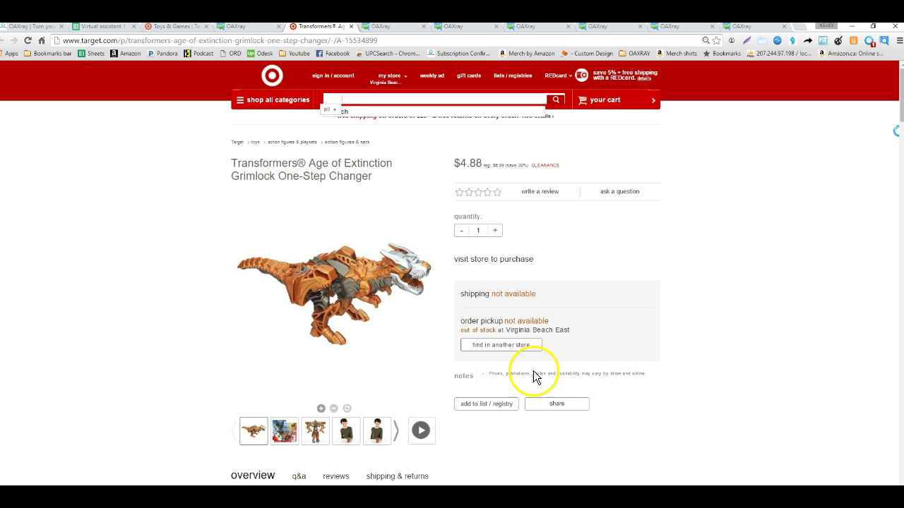
Step: Check the Grimlock One-Step Changer's availability at other Target stores near Virginia Beach across all four result pages, and close the store list
{"action": "left_click", "coordinate": [507, 346]}
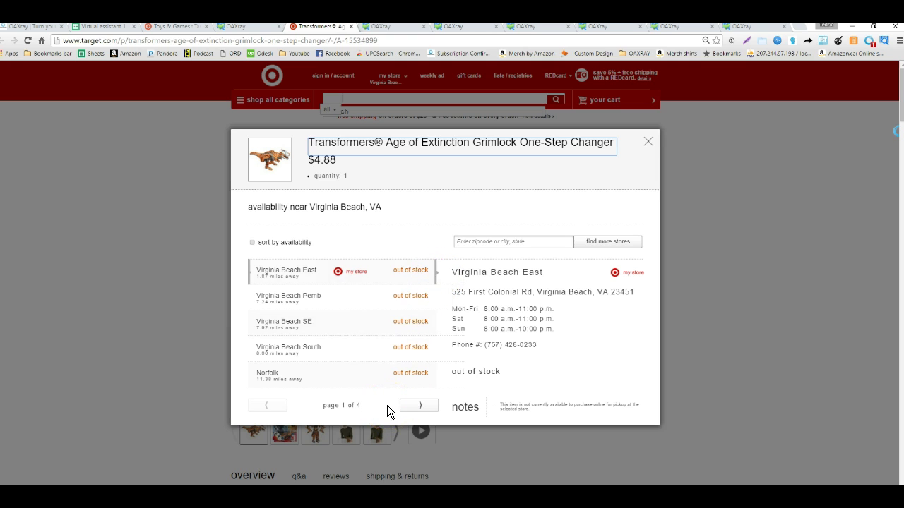
{"action": "left_click", "coordinate": [409, 408]}
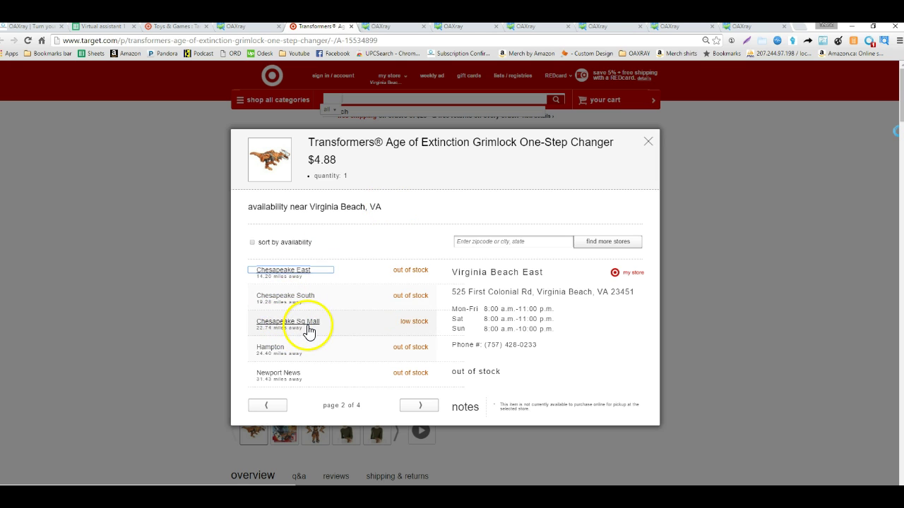
{"action": "left_click_drag", "start_coordinate": [307, 325], "coordinate": [253, 325]}
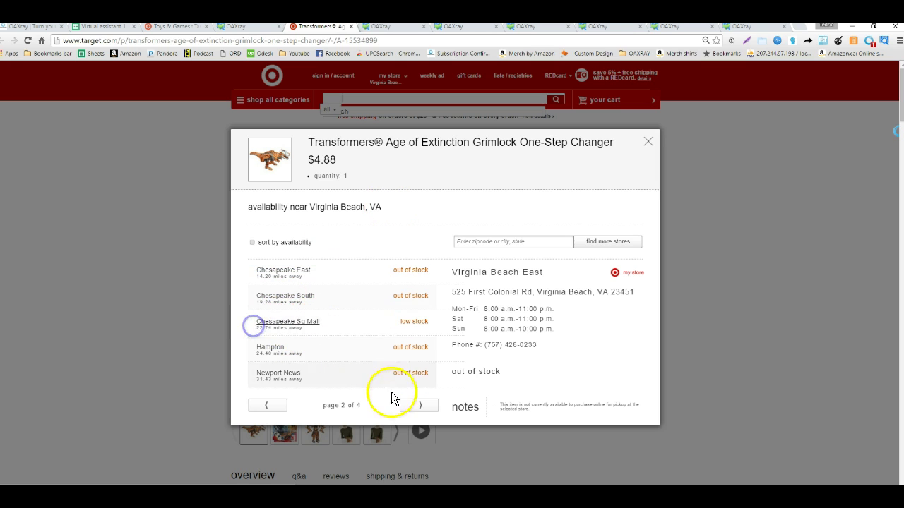
{"action": "left_click", "coordinate": [412, 408]}
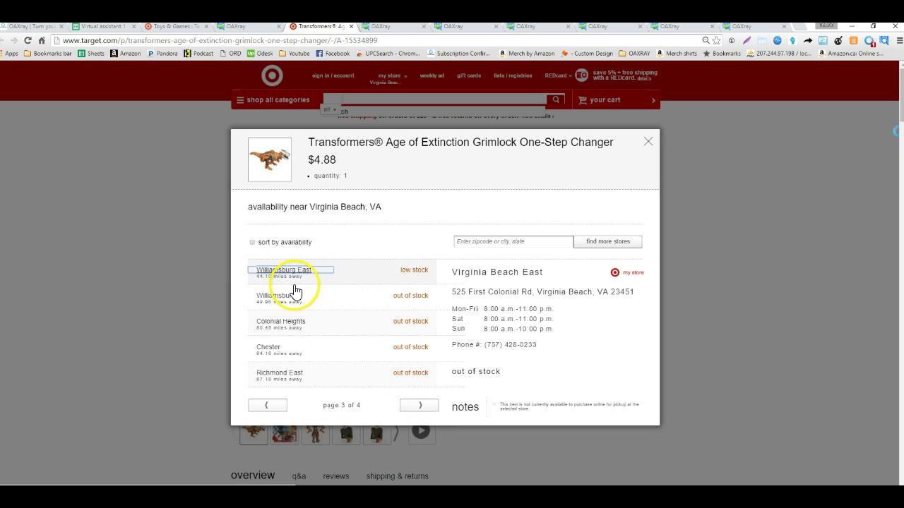
{"action": "left_click", "coordinate": [426, 405]}
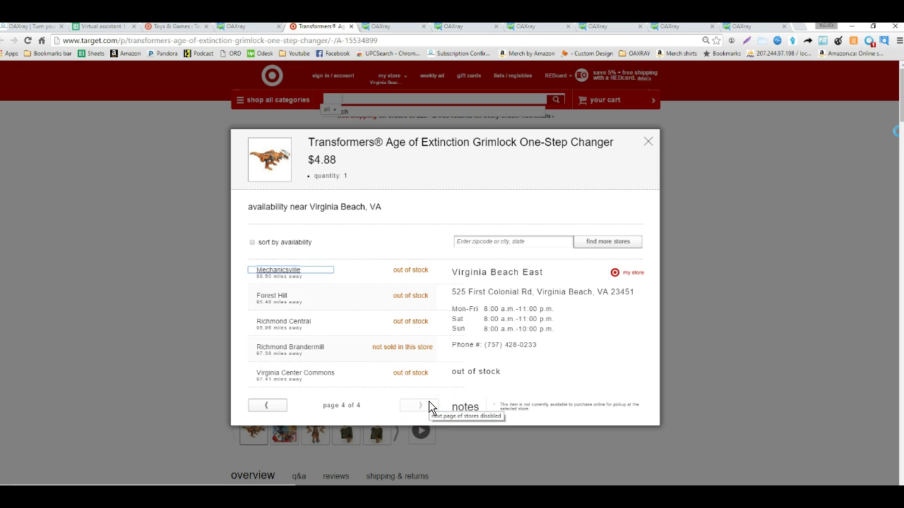
{"action": "left_click", "coordinate": [275, 406]}
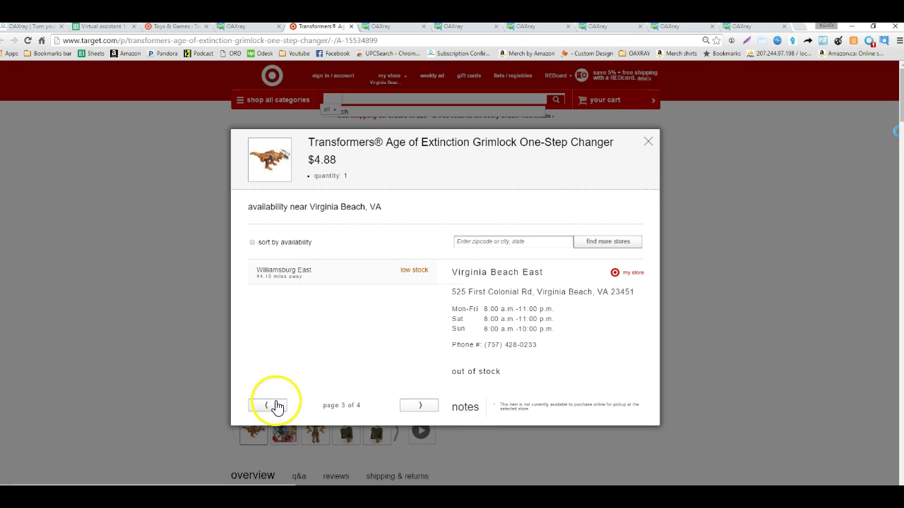
{"action": "left_click", "coordinate": [277, 406]}
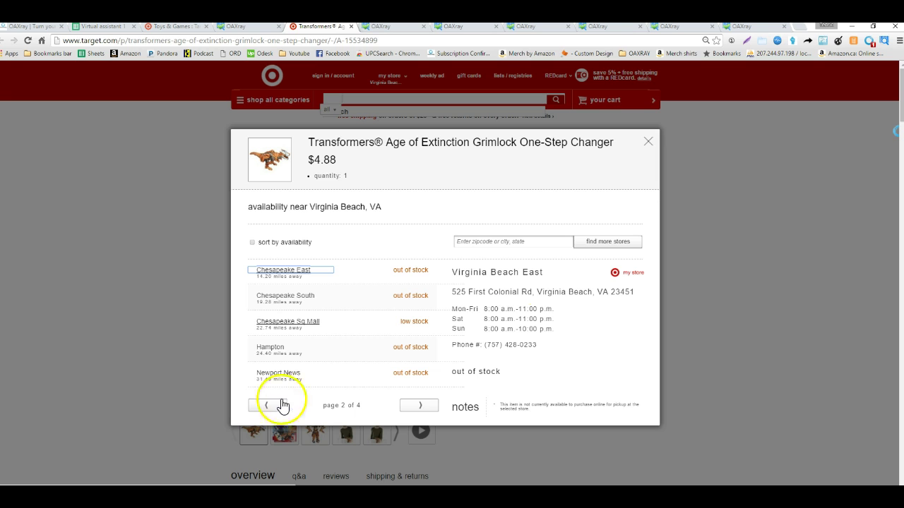
{"action": "left_click", "coordinate": [647, 142]}
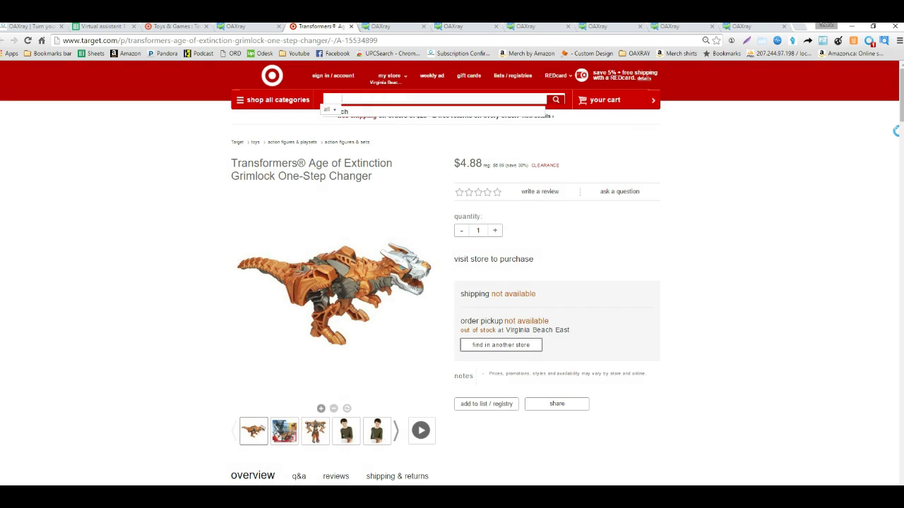
Step: Add the Transformers Grimlock One-Step Changer to the OAXray buy list, and close its report and Target product page
{"action": "left_click", "coordinate": [241, 27]}
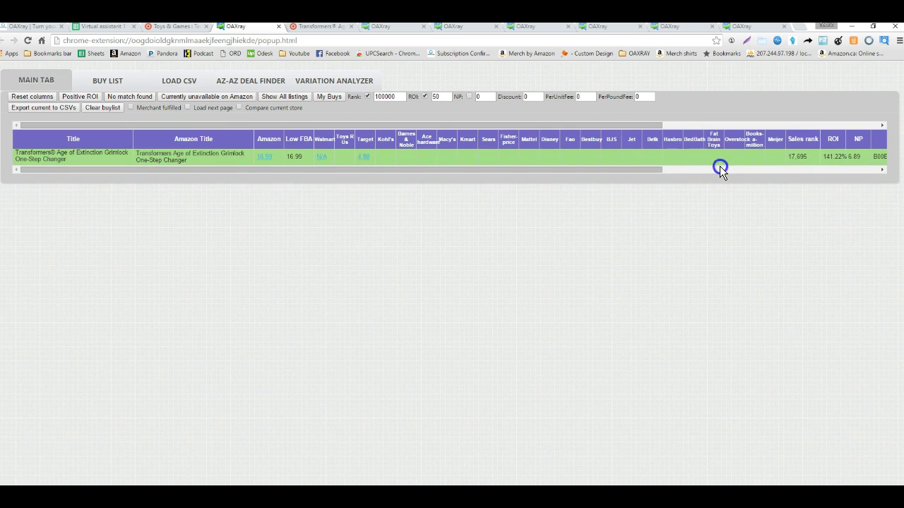
{"action": "left_click", "coordinate": [720, 170]}
{"action": "left_click", "coordinate": [874, 157]}
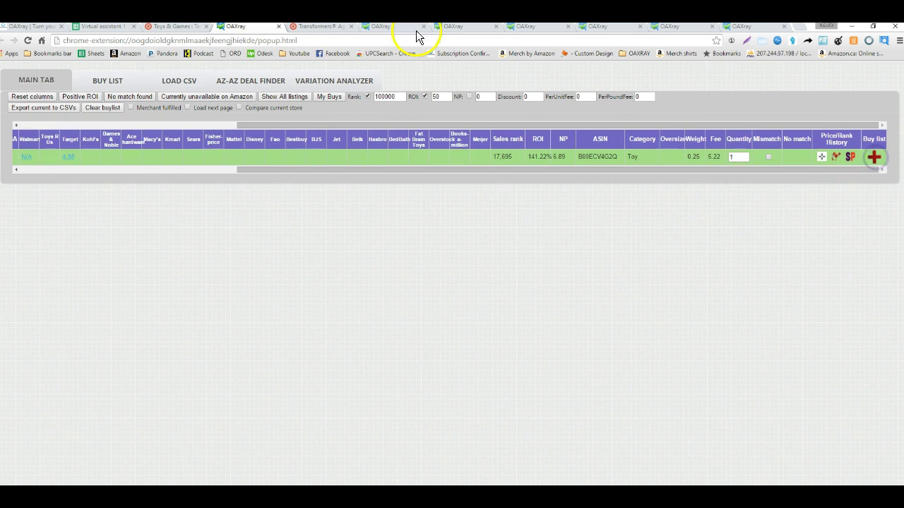
{"action": "left_click", "coordinate": [280, 28]}
{"action": "left_click", "coordinate": [280, 28]}
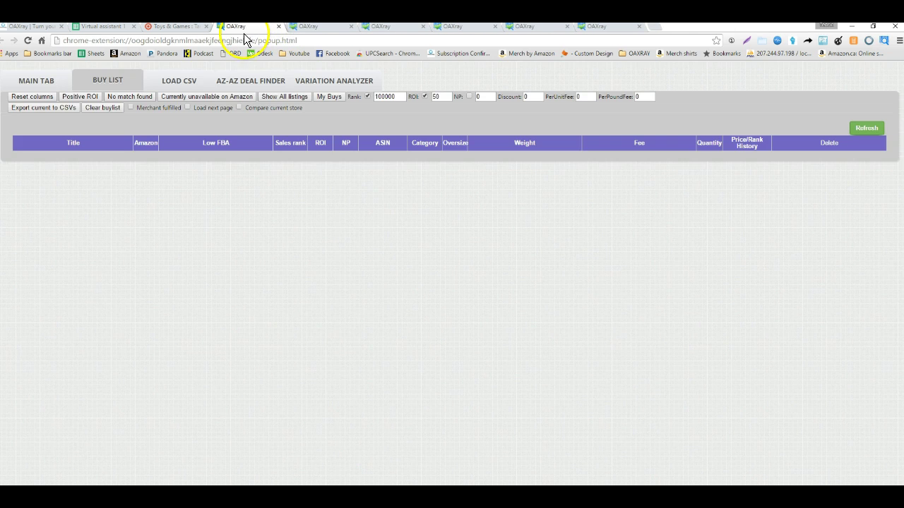
Step: Filter the next OAXray report's main listing to My Buys and compare the Amazon and Target images of the Mega Bloks Call of Duty set
{"action": "left_click", "coordinate": [44, 82]}
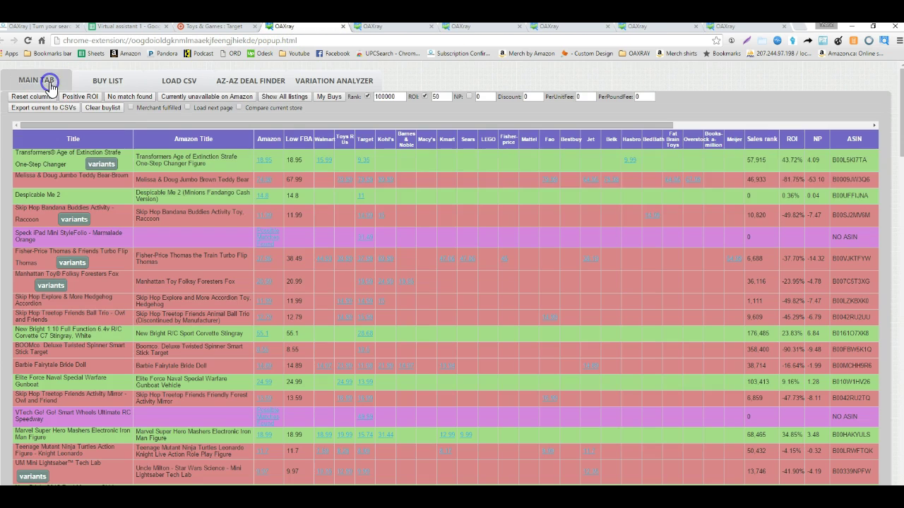
{"action": "left_click", "coordinate": [342, 97]}
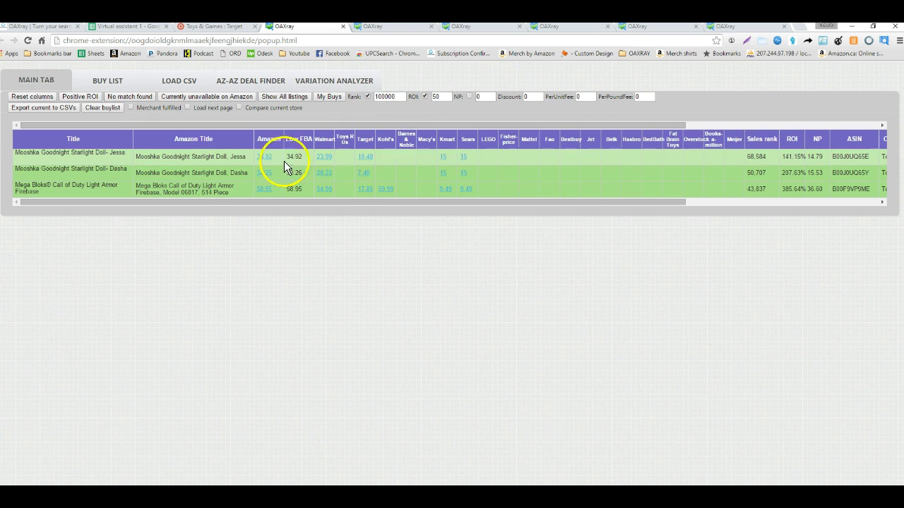
{"action": "mouse_move", "coordinate": [370, 162]}
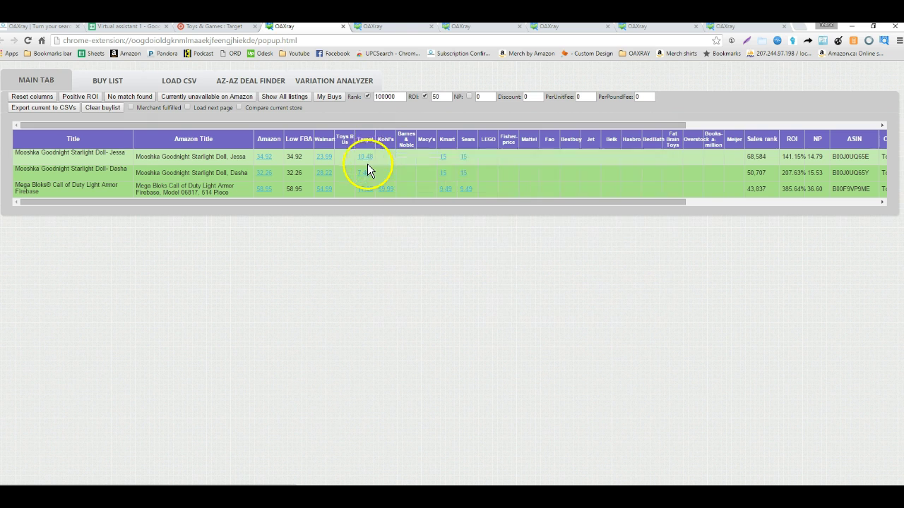
{"action": "mouse_move", "coordinate": [365, 195]}
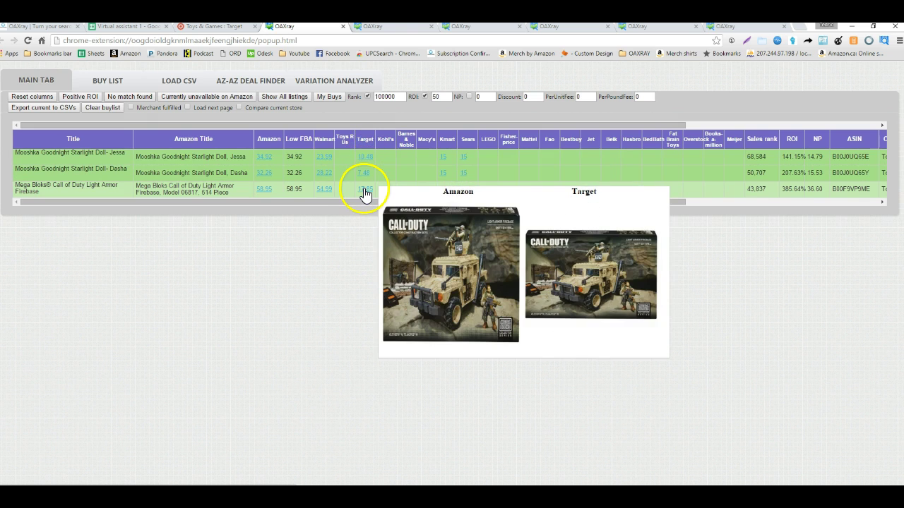
Step: Add the Mooshka Jessa and Dasha dolls and the Mega Bloks Call of Duty set to the buy list, and close the report
{"action": "left_click_drag", "start_coordinate": [404, 202], "coordinate": [842, 216]}
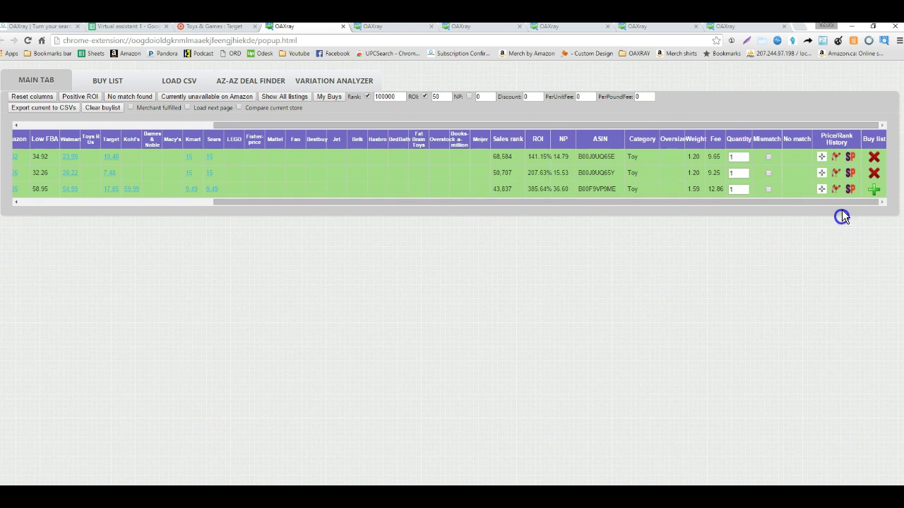
{"action": "left_click", "coordinate": [875, 157]}
{"action": "left_click", "coordinate": [875, 160]}
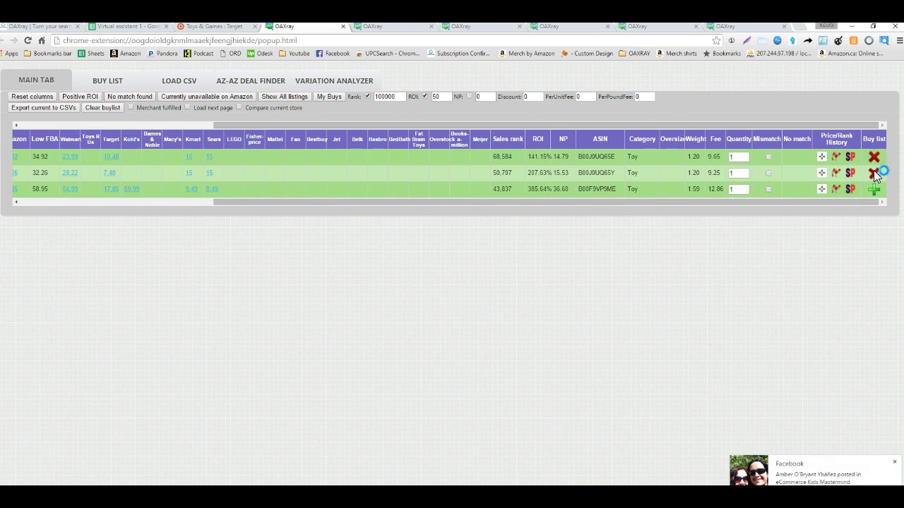
{"action": "left_click", "coordinate": [873, 189]}
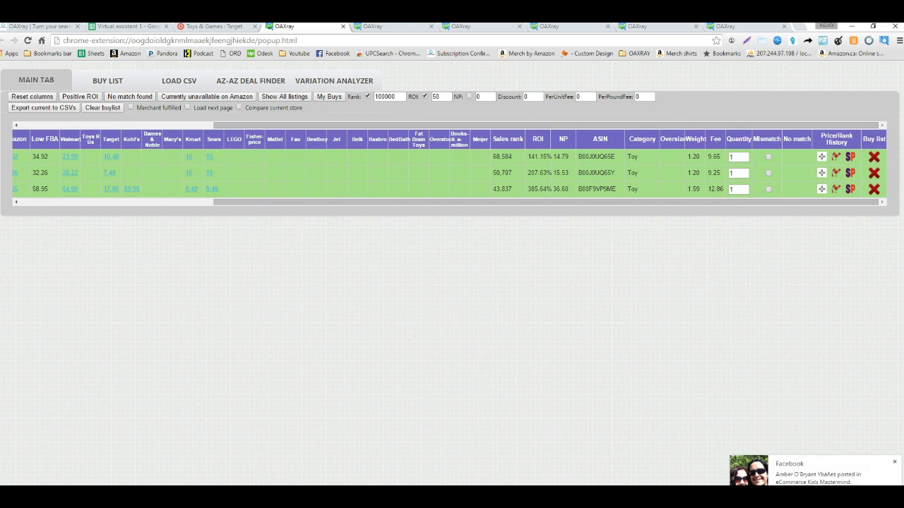
{"action": "left_click", "coordinate": [893, 462]}
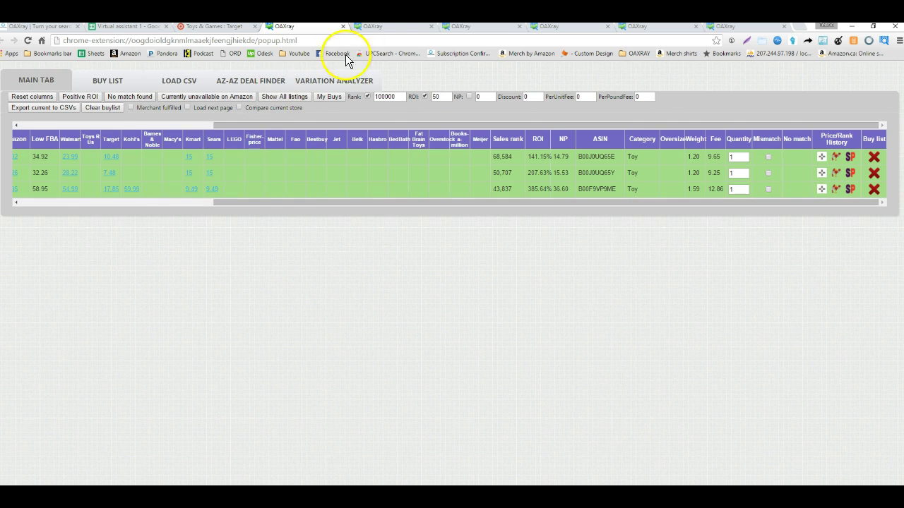
{"action": "left_click", "coordinate": [343, 26]}
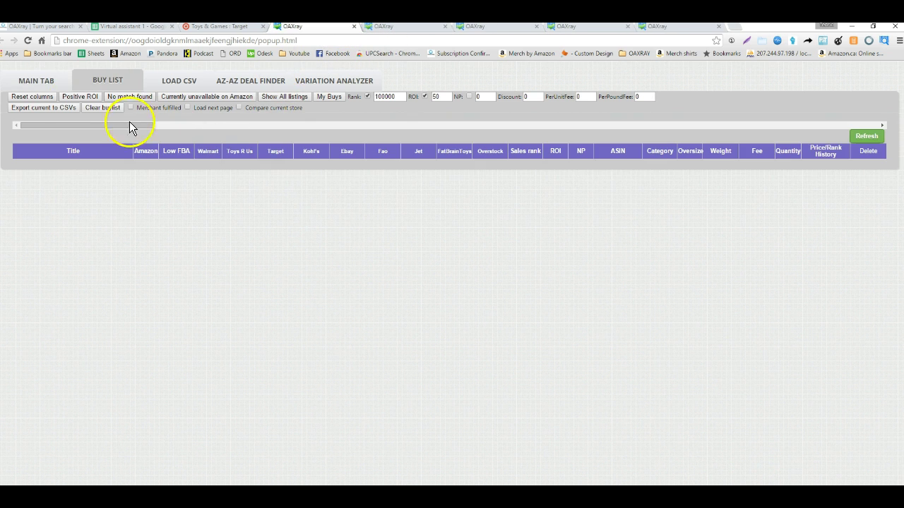
Step: Filter the report starting with the Razor Power Rider 360 to My Buys and close it
{"action": "left_click", "coordinate": [36, 80]}
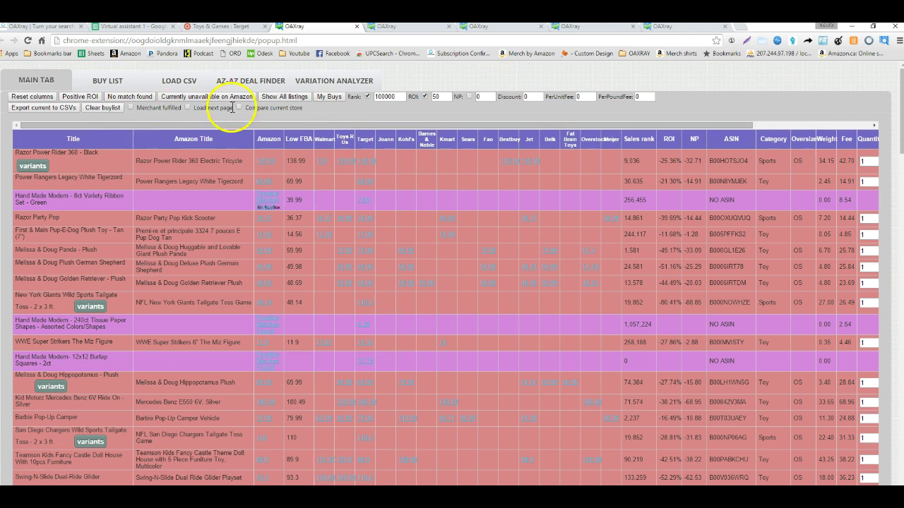
{"action": "left_click", "coordinate": [326, 98]}
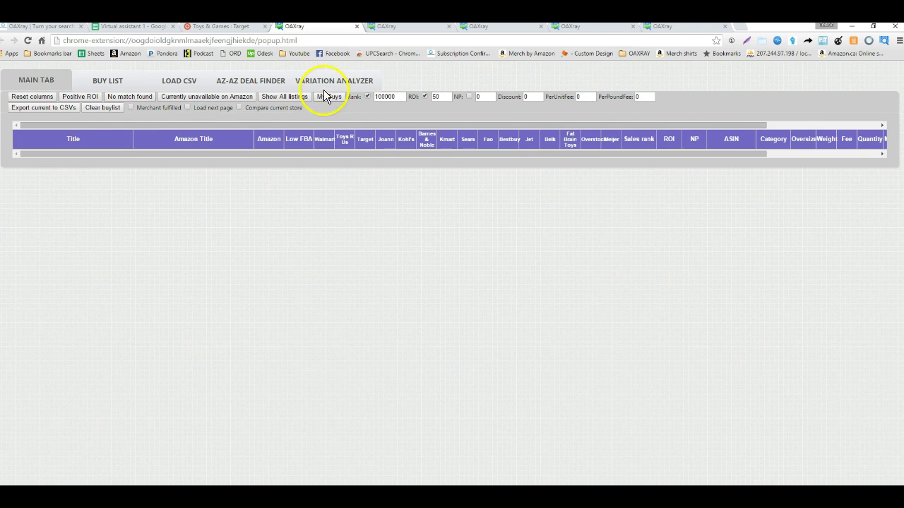
{"action": "left_click", "coordinate": [356, 26]}
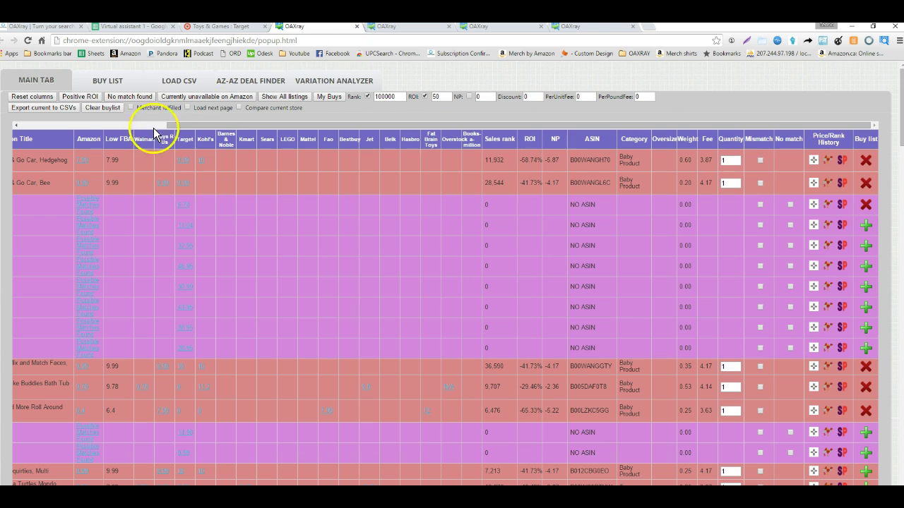
Step: Filter the next report to My Buys, compare the product images, add the Magiclip Princess 6-Pack to the buy list, and close the report
{"action": "left_click", "coordinate": [328, 99]}
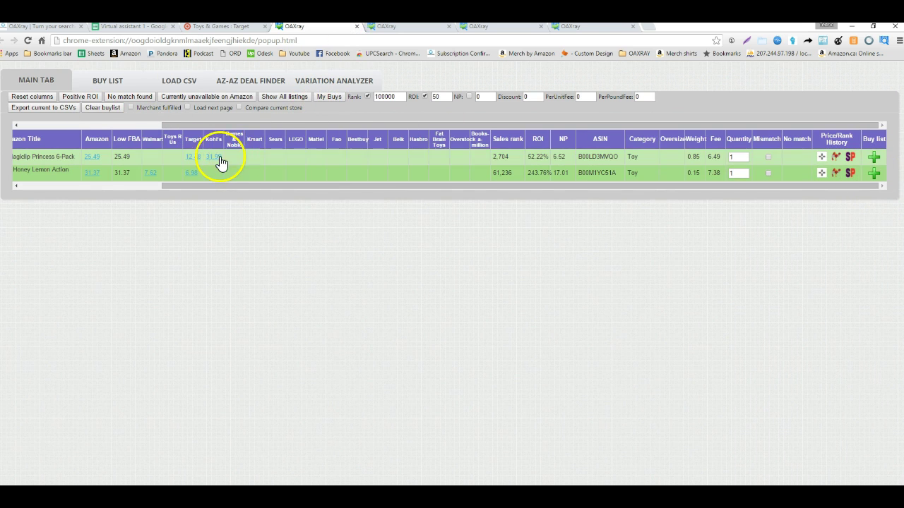
{"action": "mouse_move", "coordinate": [196, 163]}
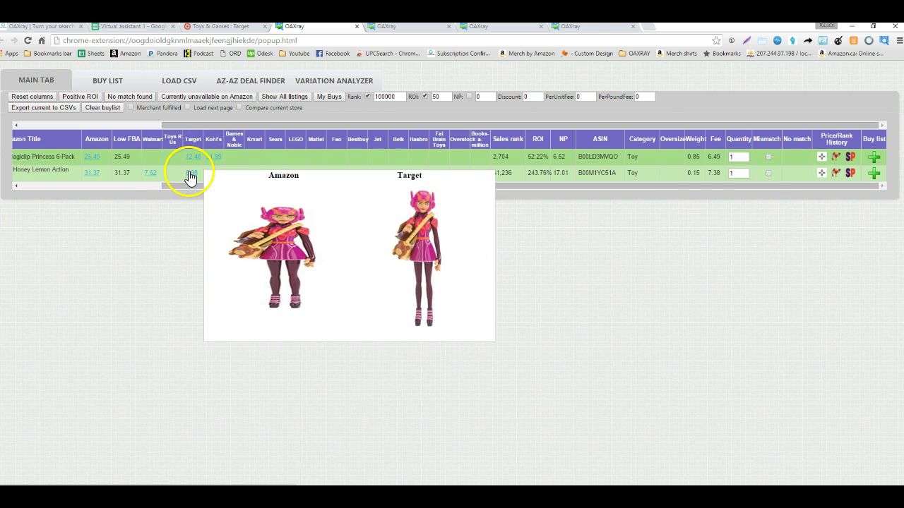
{"action": "left_click", "coordinate": [873, 157]}
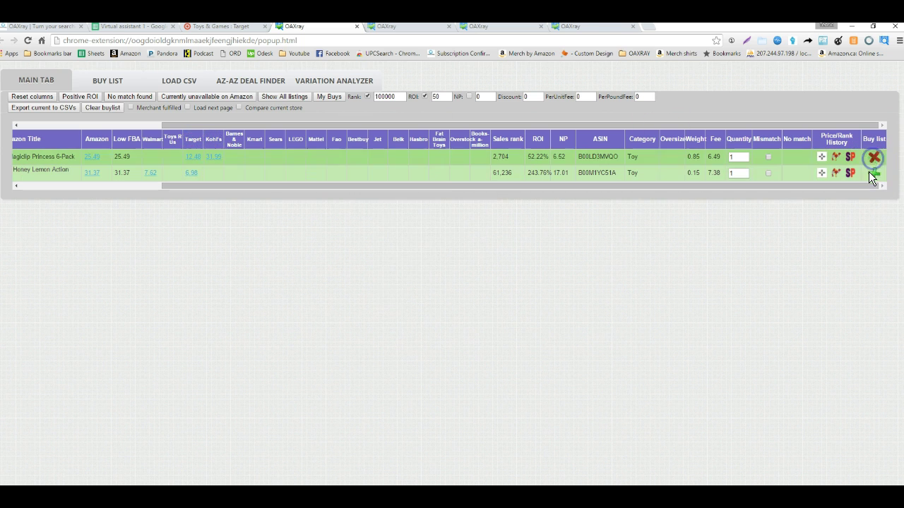
{"action": "left_click", "coordinate": [357, 27]}
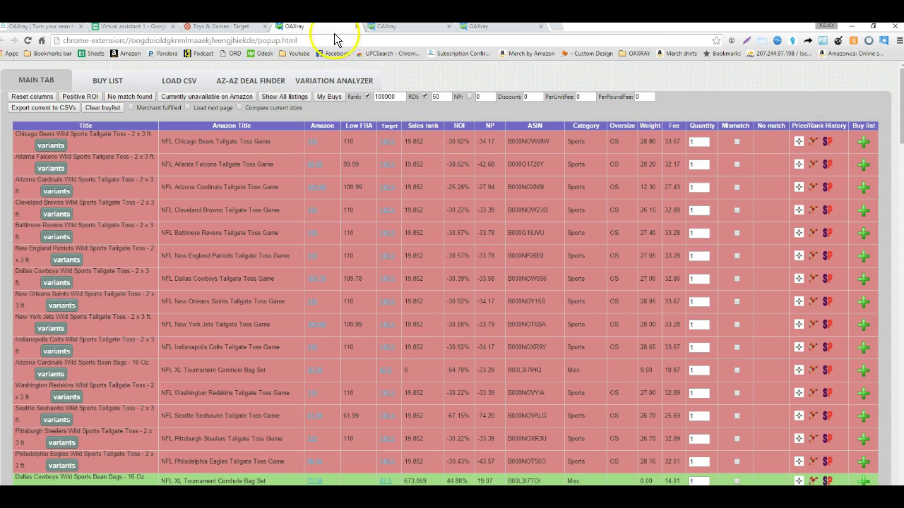
Step: Filter the NFL tailgate toss report to My Buys, close it, and apply the same filter to the following report
{"action": "left_click", "coordinate": [324, 98]}
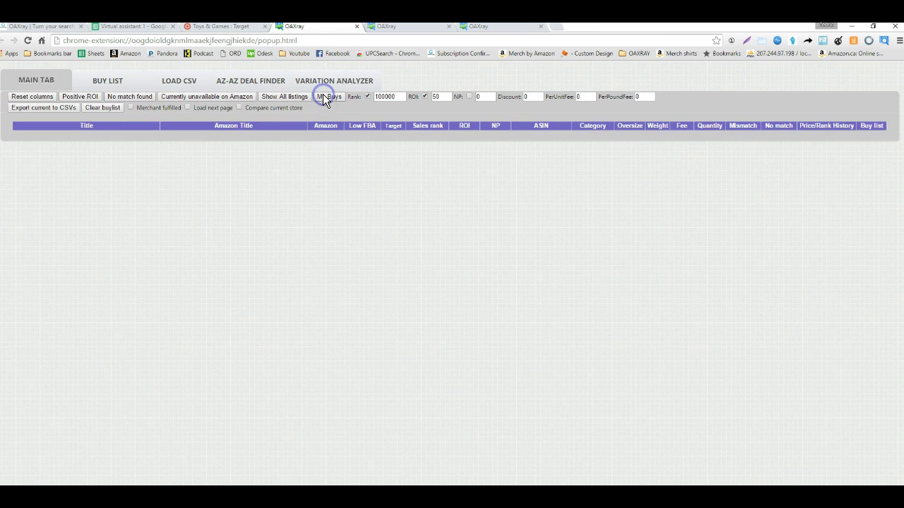
{"action": "left_click", "coordinate": [357, 26]}
{"action": "left_click", "coordinate": [336, 102]}
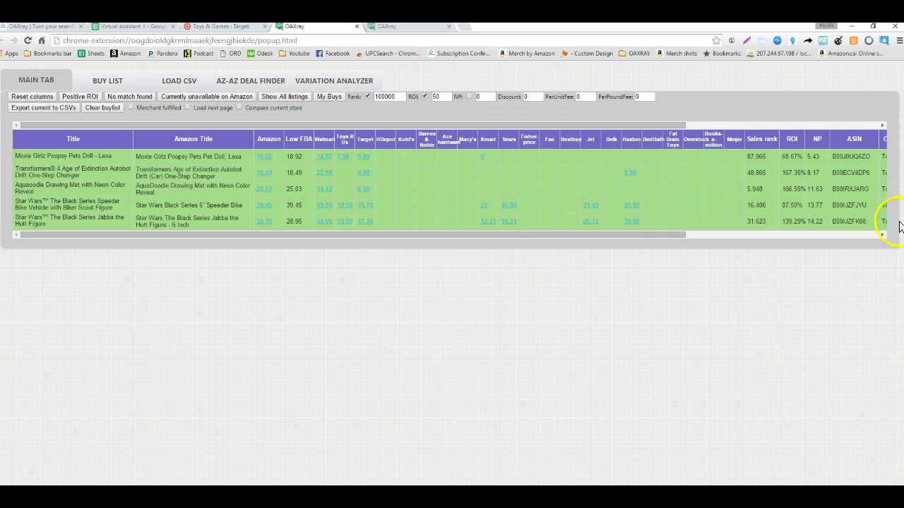
Step: Add all five filtered products, from the Moxie Girlz Poopsy Pets doll to the Star Wars Jabba the Hutt figure, to the buy list
{"action": "left_click", "coordinate": [846, 235]}
{"action": "left_click", "coordinate": [873, 157]}
{"action": "left_click", "coordinate": [874, 173]}
{"action": "left_click", "coordinate": [874, 189]}
{"action": "left_click", "coordinate": [874, 205]}
{"action": "left_click", "coordinate": [874, 222]}
Step: Compare the Amazon and Walmart images of the Transformers Autobot Drift One-Step Changer and close the report
{"action": "left_click_drag", "start_coordinate": [775, 235], "coordinate": [259, 232]}
{"action": "mouse_move", "coordinate": [324, 165]}
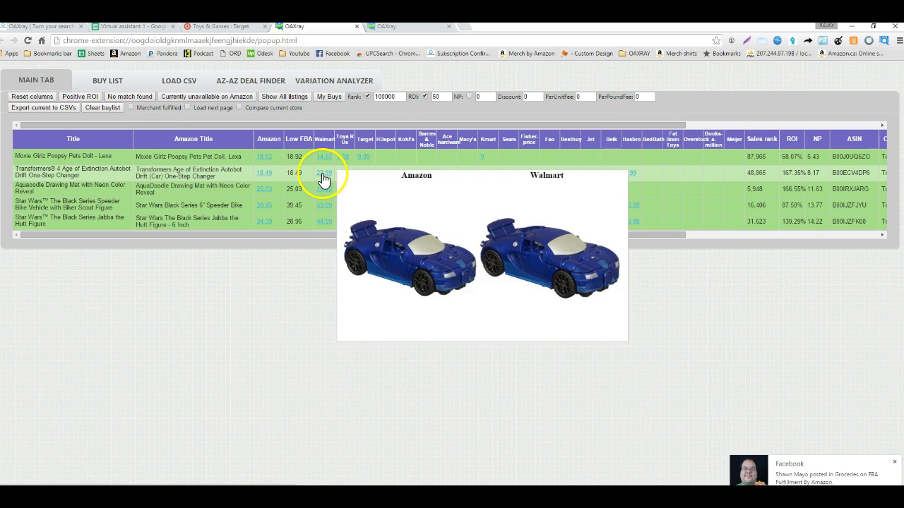
{"action": "left_click", "coordinate": [893, 462]}
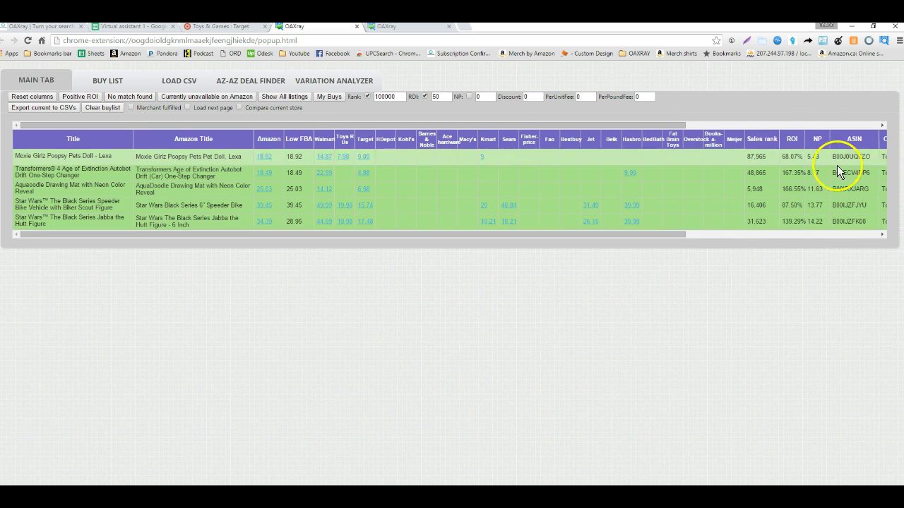
{"action": "left_click", "coordinate": [858, 233]}
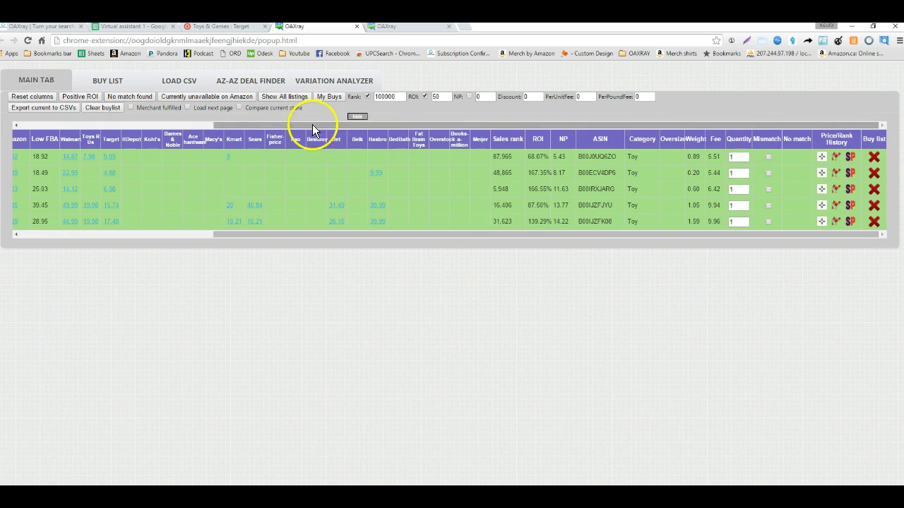
{"action": "left_click", "coordinate": [357, 27]}
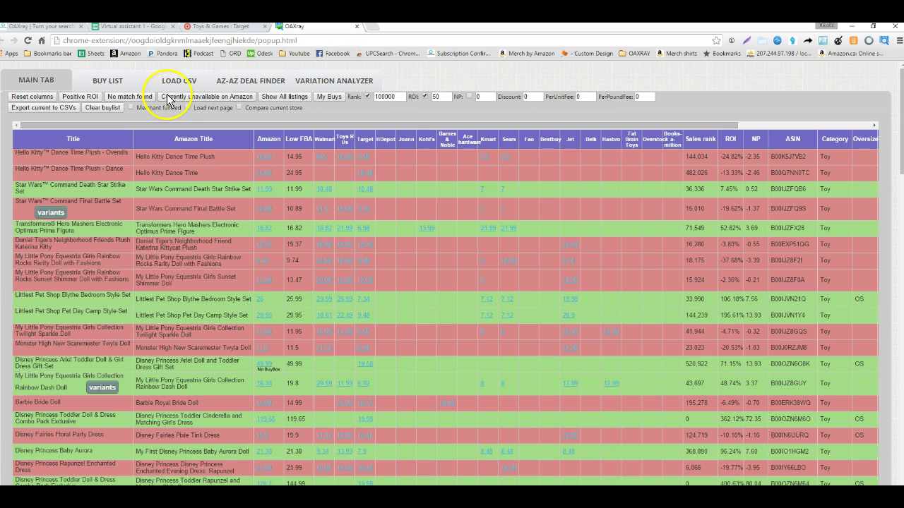
Step: Filter the current report to My Buys and compare the product images of the filtered listings across Amazon and the other stores
{"action": "left_click", "coordinate": [319, 101]}
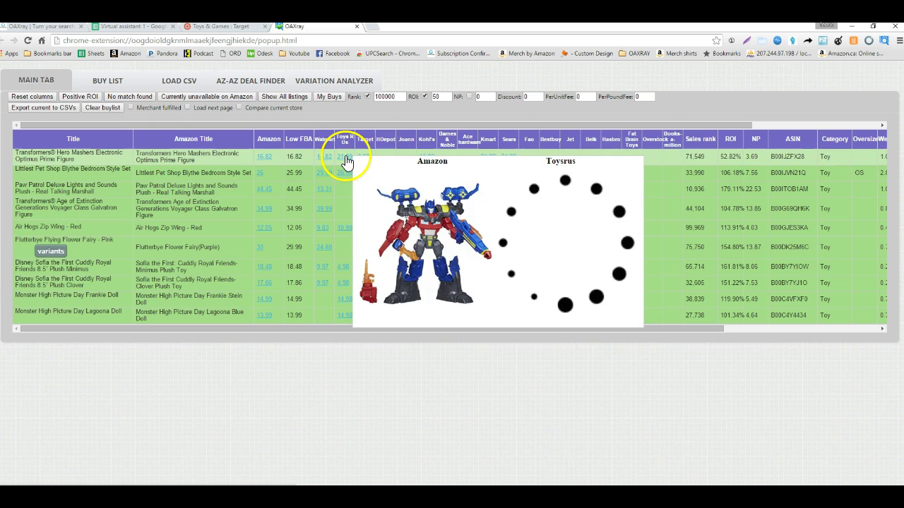
{"action": "mouse_move", "coordinate": [364, 180]}
{"action": "mouse_move", "coordinate": [362, 213]}
{"action": "mouse_move", "coordinate": [364, 253]}
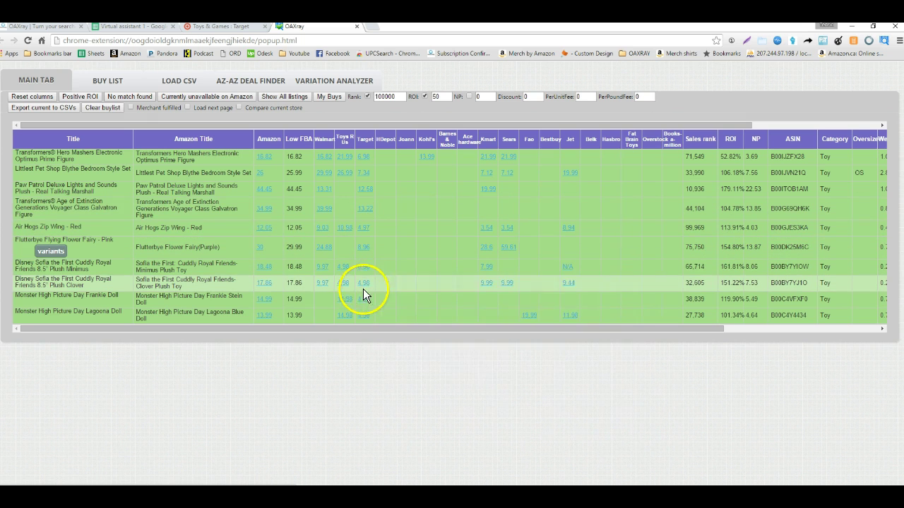
{"action": "mouse_move", "coordinate": [364, 305]}
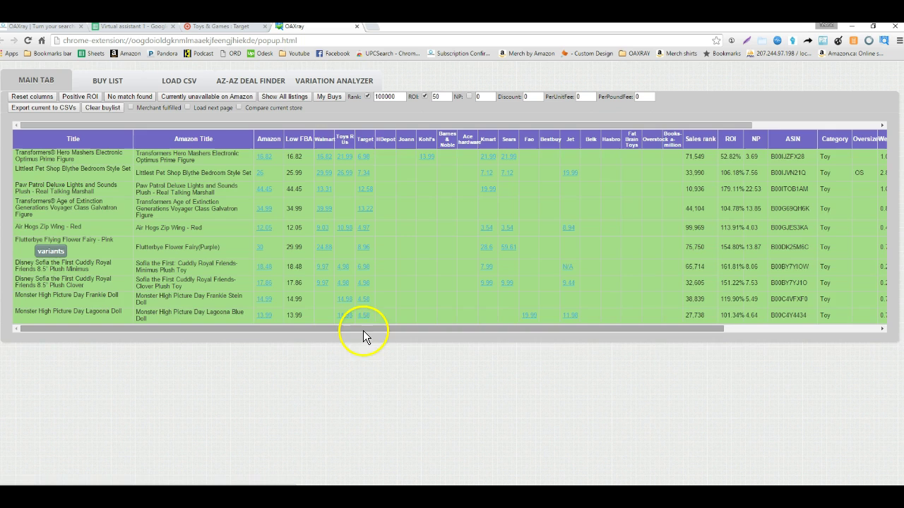
Step: Add all ten filtered products, from the Transformers Hero Mashers Optimus Prime to the Monster High Lagoona Blue doll, to the buy list
{"action": "left_click_drag", "start_coordinate": [367, 329], "coordinate": [526, 344]}
{"action": "left_click", "coordinate": [874, 156]}
{"action": "left_click", "coordinate": [873, 173]}
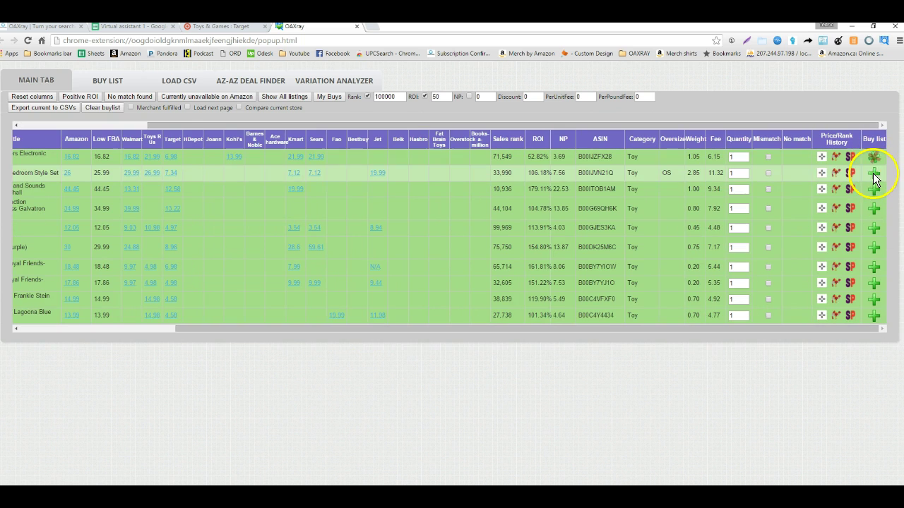
{"action": "left_click", "coordinate": [873, 189]}
{"action": "left_click", "coordinate": [873, 209]}
{"action": "left_click", "coordinate": [874, 228]}
{"action": "left_click", "coordinate": [873, 247]}
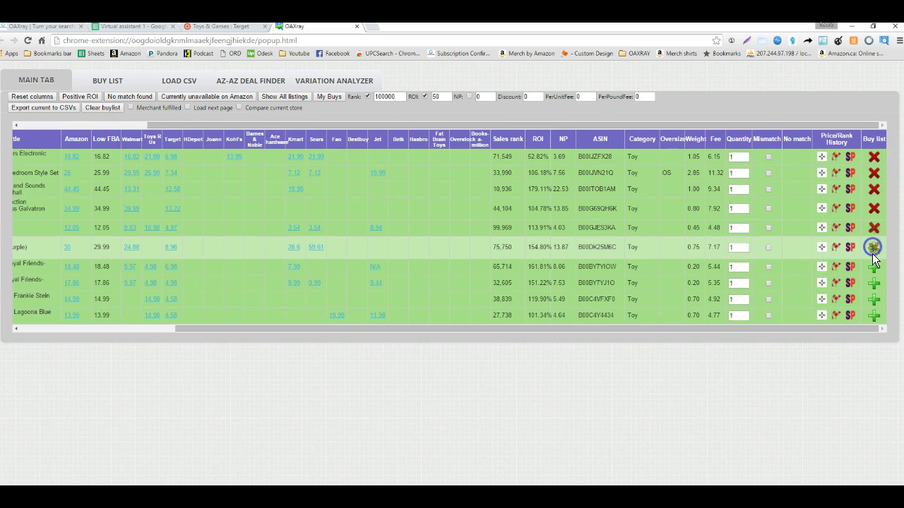
{"action": "left_click", "coordinate": [874, 267]}
{"action": "left_click", "coordinate": [873, 282]}
{"action": "left_click", "coordinate": [873, 299]}
{"action": "left_click", "coordinate": [874, 315]}
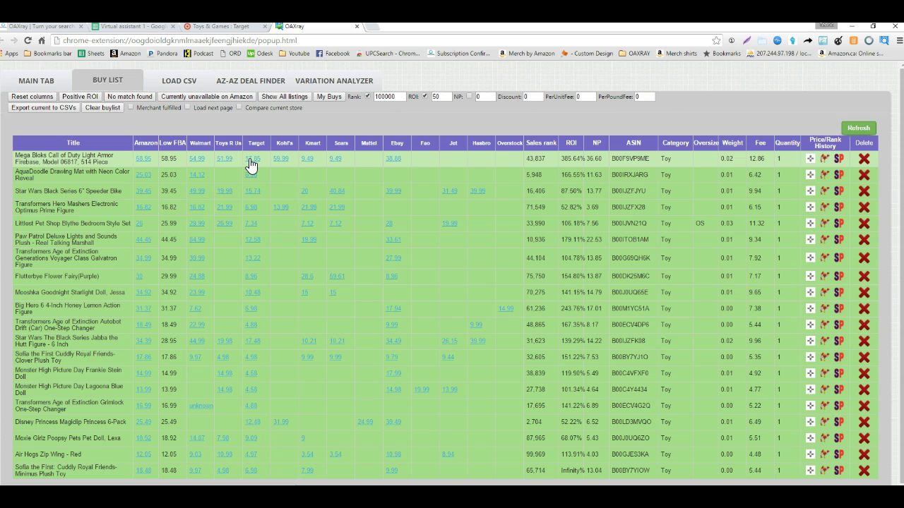
Step: Export the buy list to CSV and import Table (6).csv into the Virtual assistant 1 Google spreadsheet, replacing the whole spreadsheet
{"action": "left_click", "coordinate": [42, 109]}
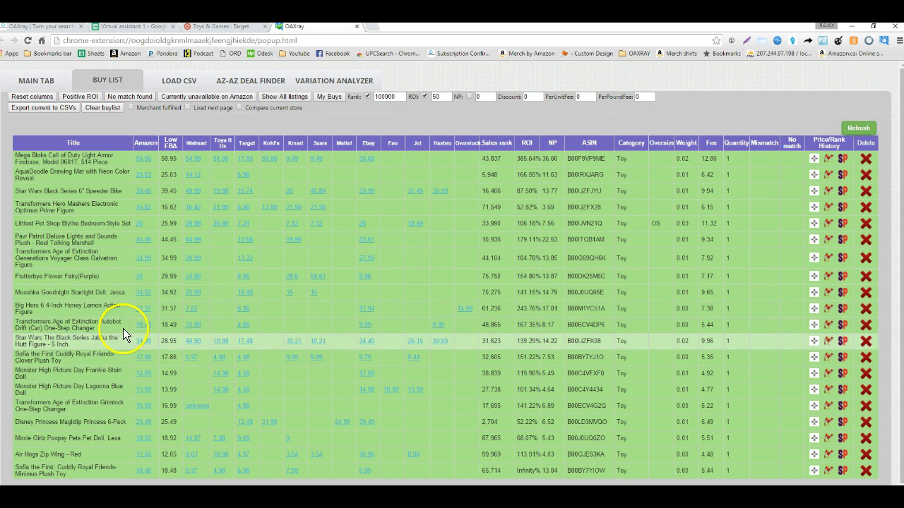
{"action": "left_click", "coordinate": [128, 29]}
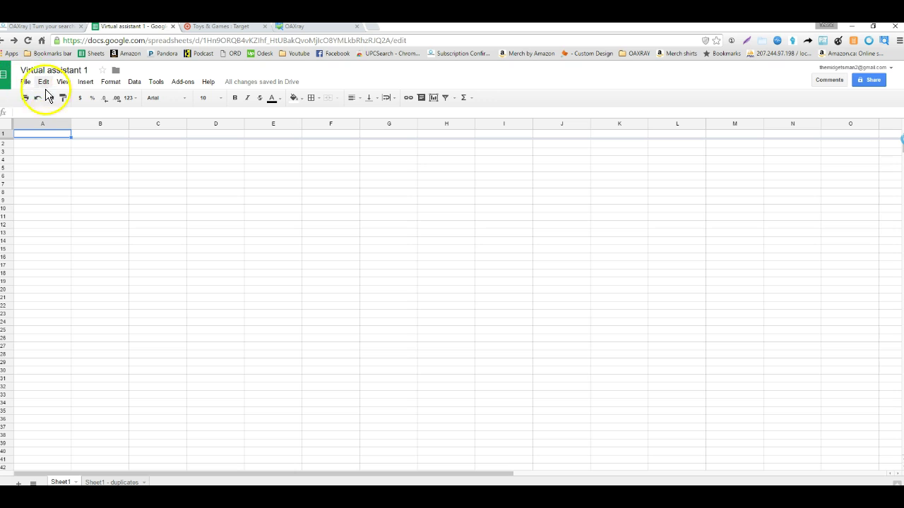
{"action": "left_click", "coordinate": [25, 81]}
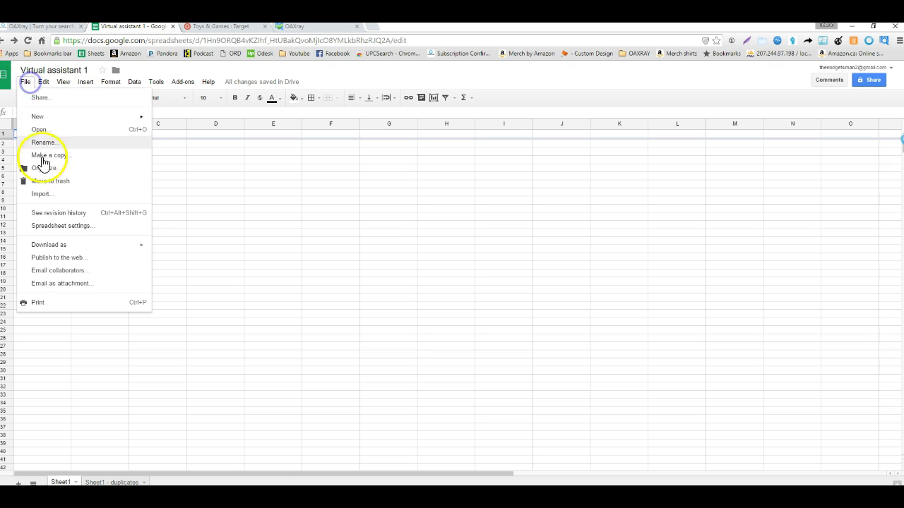
{"action": "left_click", "coordinate": [45, 195]}
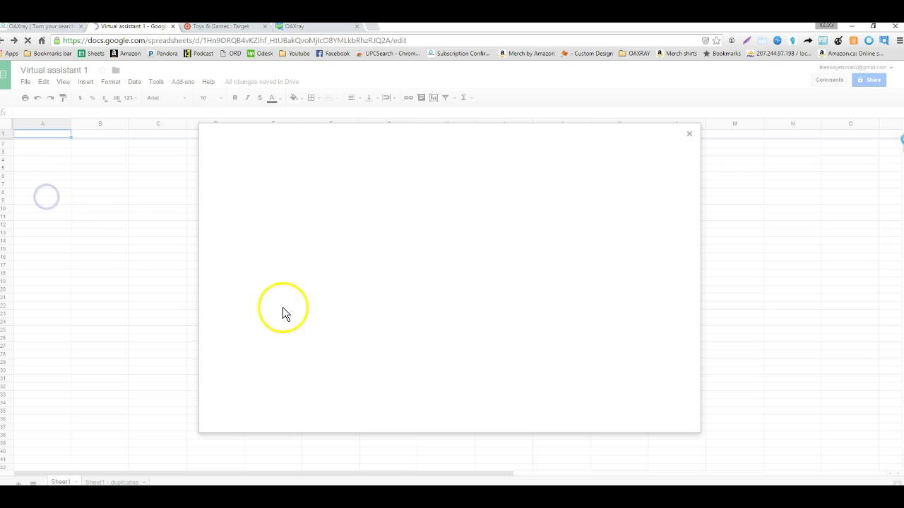
{"action": "left_click", "coordinate": [371, 170]}
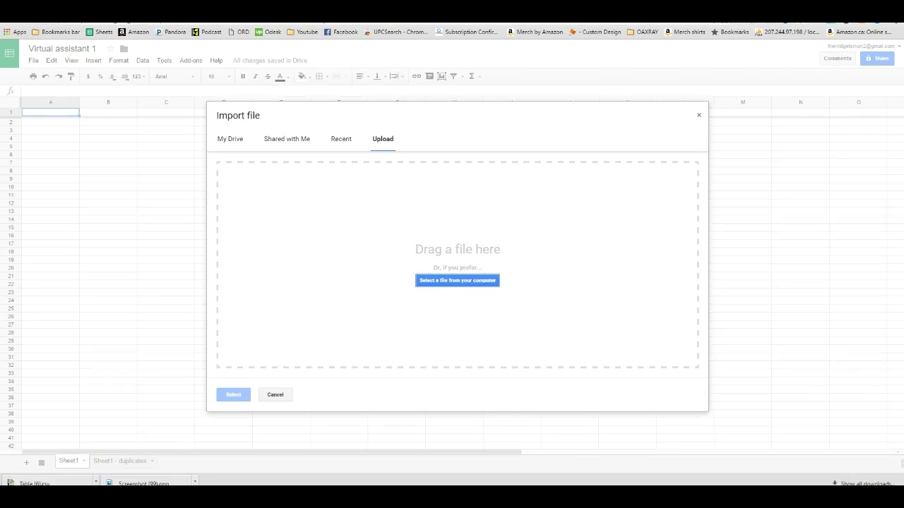
{"action": "left_click_drag", "start_coordinate": [74, 478], "coordinate": [417, 297]}
{"action": "left_click", "coordinate": [235, 390]}
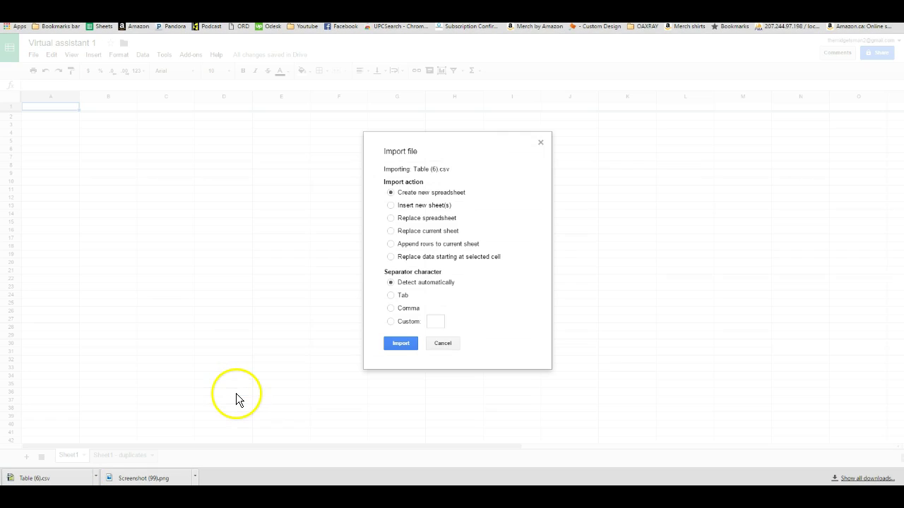
{"action": "left_click", "coordinate": [391, 219]}
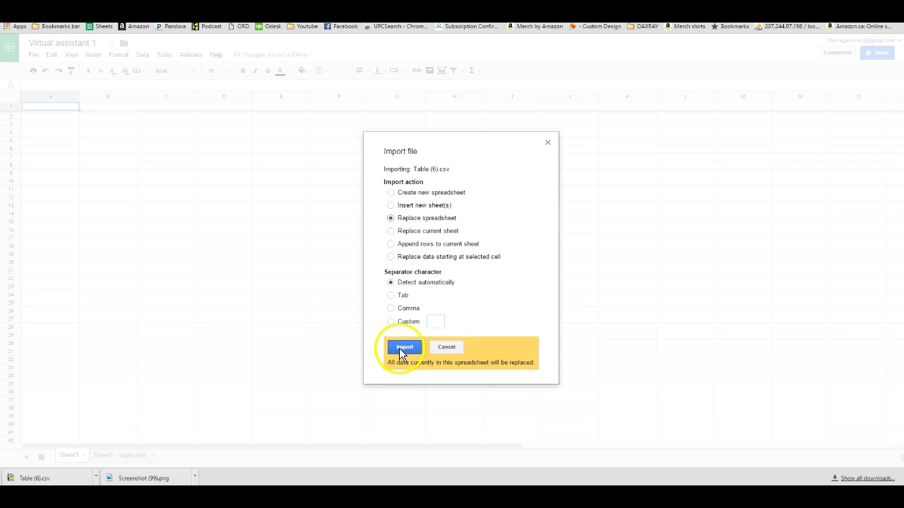
{"action": "left_click", "coordinate": [399, 347]}
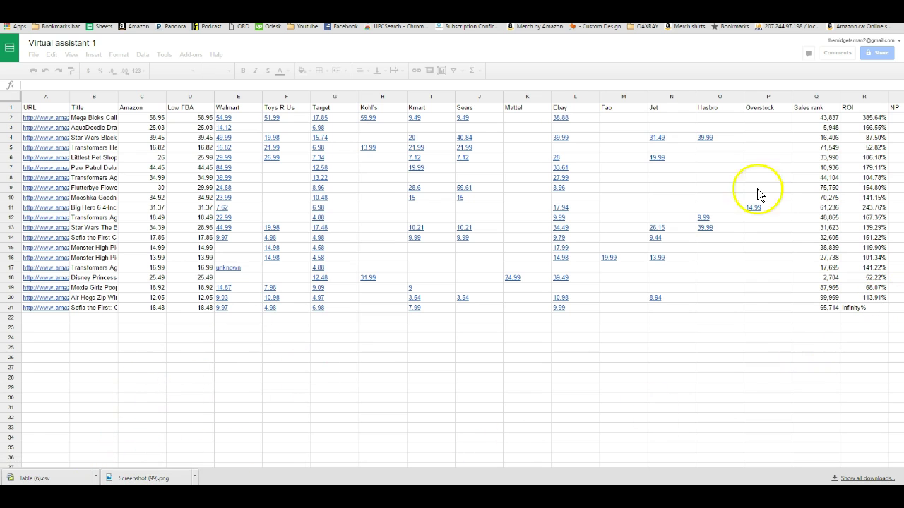
{"action": "left_click", "coordinate": [103, 381]}
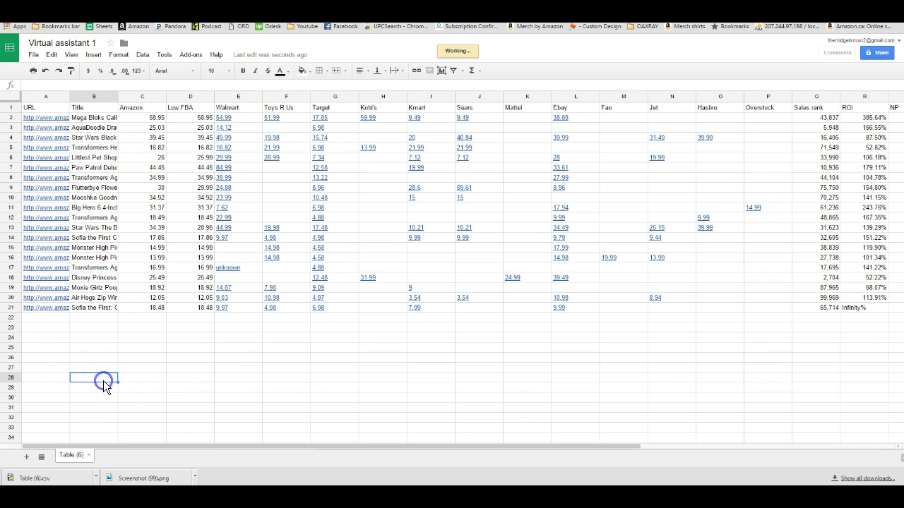
{"action": "left_click", "coordinate": [88, 456]}
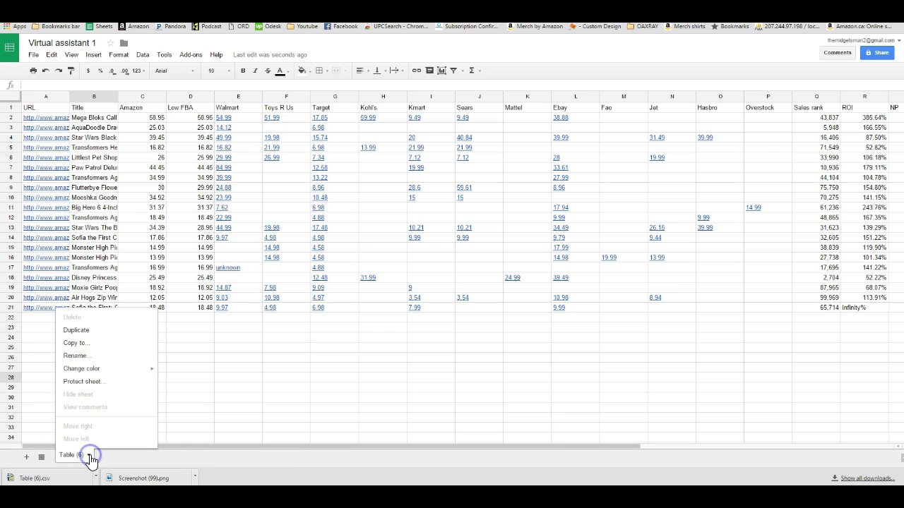
{"action": "left_click", "coordinate": [79, 357]}
{"action": "key", "text": "Escape"}
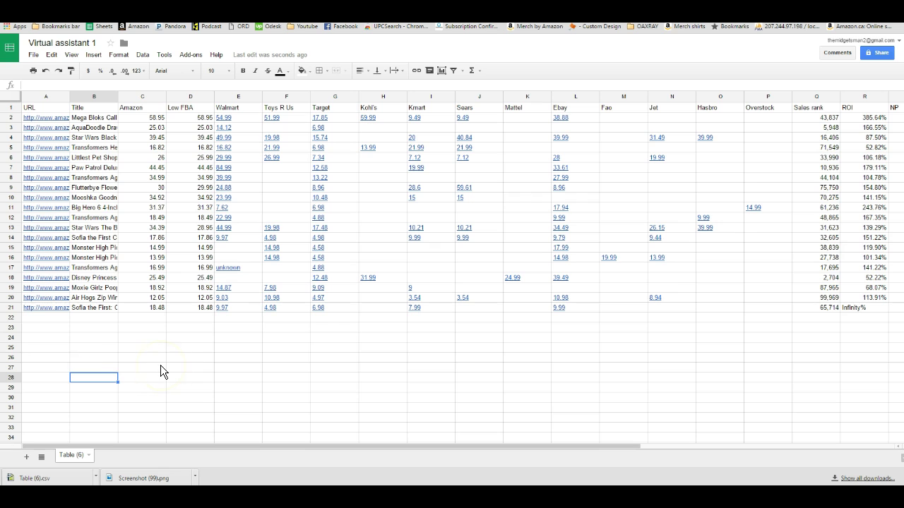
Step: Rename the imported Table (6) sheet as 2/11/2016
{"action": "left_click", "coordinate": [85, 458]}
{"action": "left_click", "coordinate": [77, 354]}
{"action": "key", "text": "BackSpace"}
{"action": "type", "text": "2/11/2016"}
{"action": "key", "text": "BackSpace"}
{"action": "type", "text": "6"}
Step: Add the column headers "Availible Online" in Y1 and "Pick location" in Z1, after the Fee column
{"action": "left_click_drag", "start_coordinate": [157, 446], "coordinate": [583, 408]}
{"action": "left_click", "coordinate": [820, 108]}
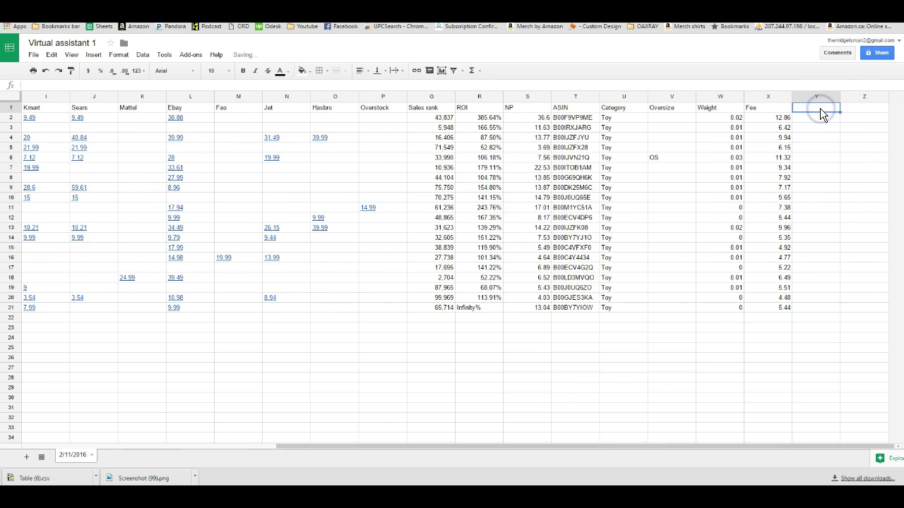
{"action": "type", "text": "I"}
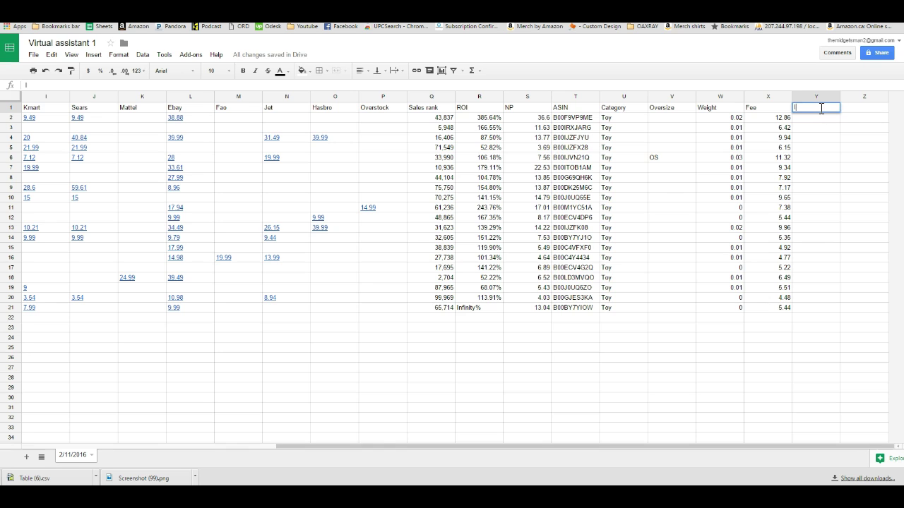
{"action": "type", "text": "Availible Online"}
{"action": "key", "text": "Tab"}
{"action": "type", "text": "Pic"}
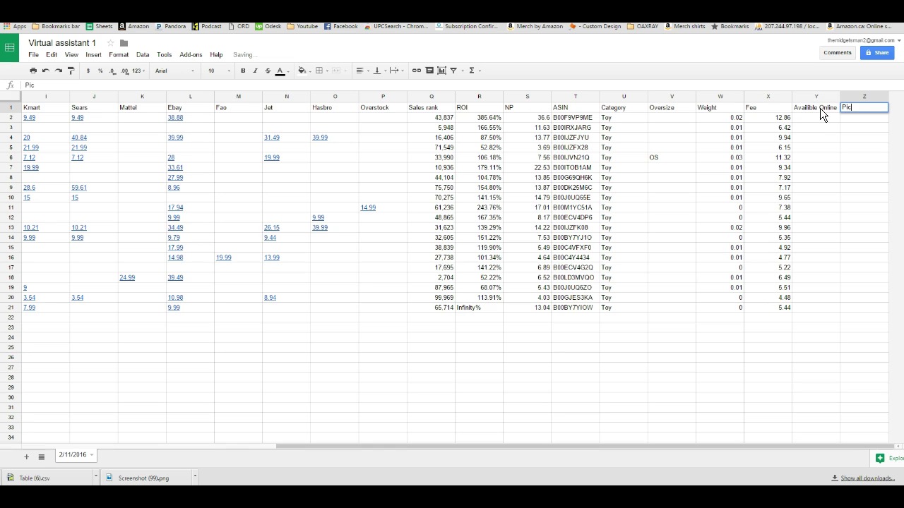
{"action": "type", "text": "k location"}
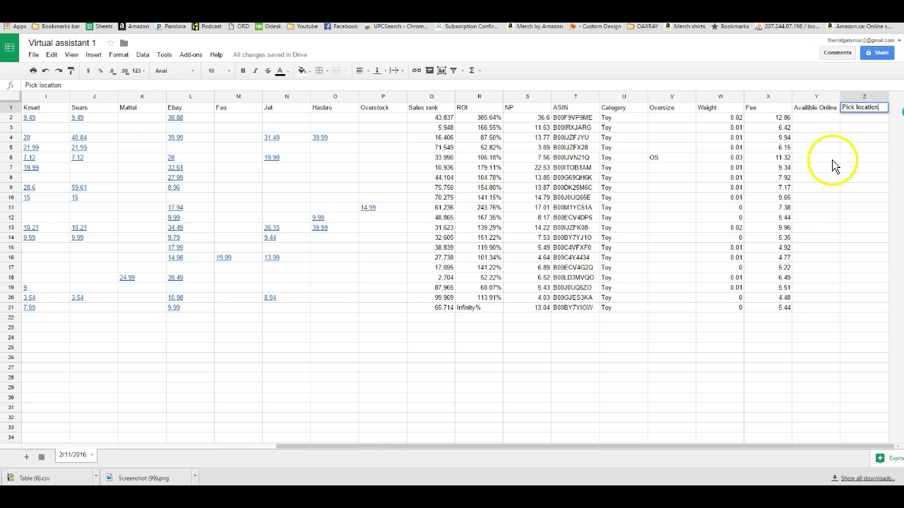
{"action": "left_click", "coordinate": [824, 120]}
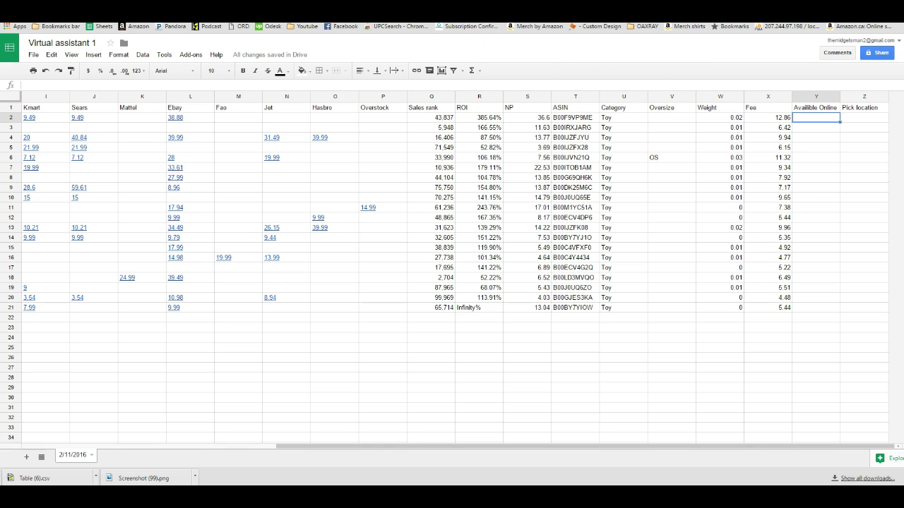
Step: Switch to the OAXray buy list, open the Target page of the Mega Bloks Light Armor Firebase, and check its availability at other stores
{"action": "left_click_drag", "start_coordinate": [317, 450], "coordinate": [575, 414]}
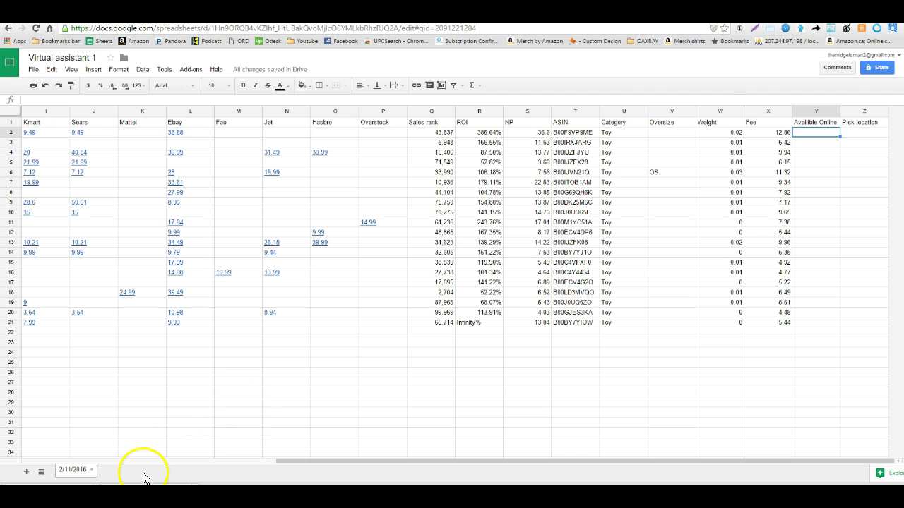
{"action": "left_click", "coordinate": [265, 16]}
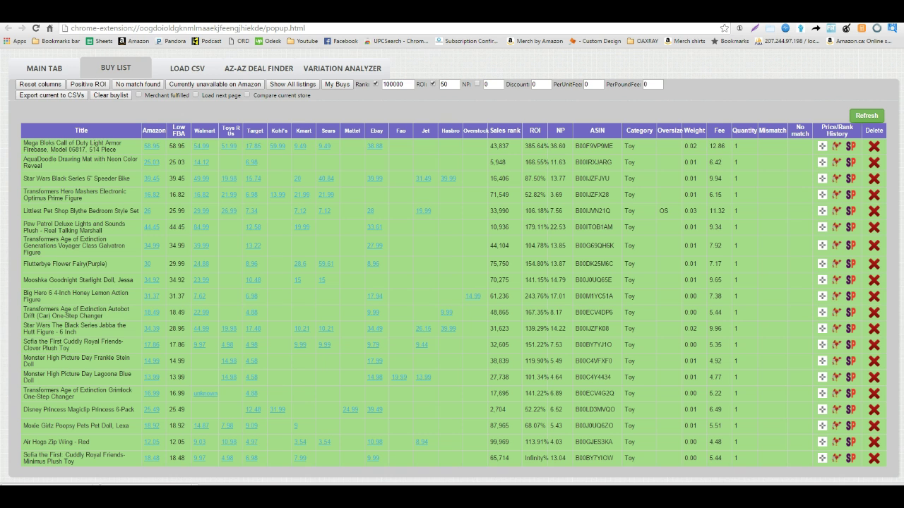
{"action": "left_click", "coordinate": [254, 148]}
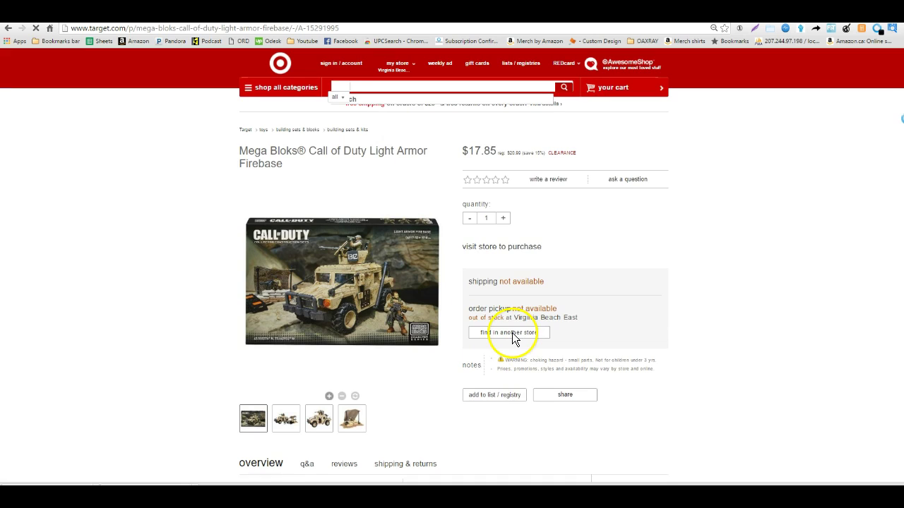
{"action": "left_click", "coordinate": [514, 334]}
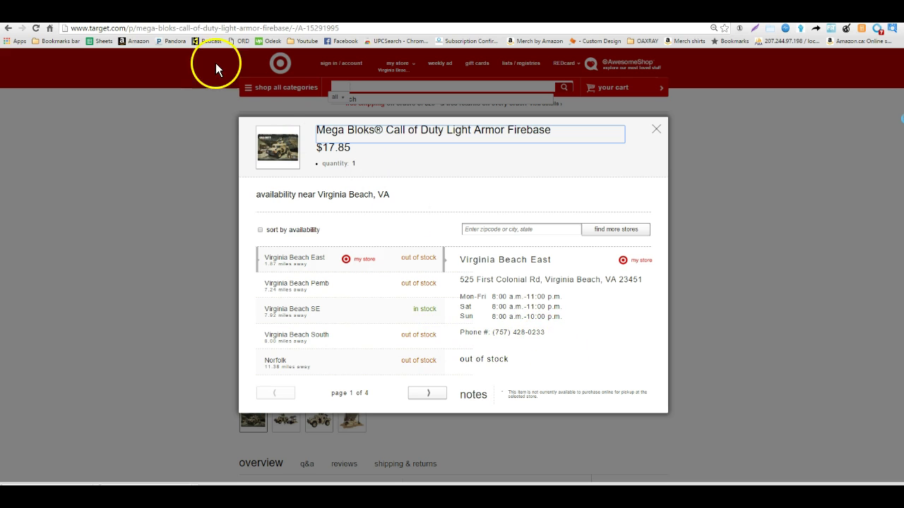
Step: Return to the Virtual assistant 1 spreadsheet and insert a column before Pick location with the header "# in stock"
{"action": "key", "text": "ctrl+shift+Tab"}
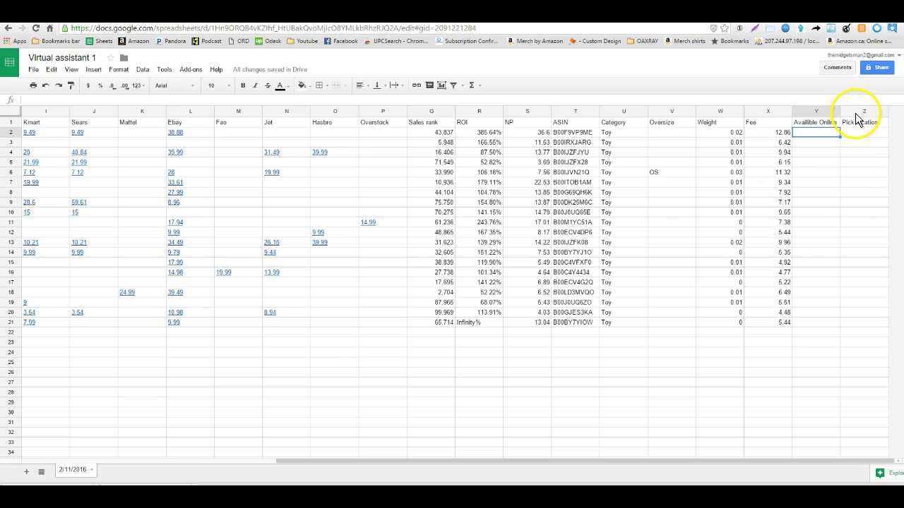
{"action": "right_click", "coordinate": [877, 112]}
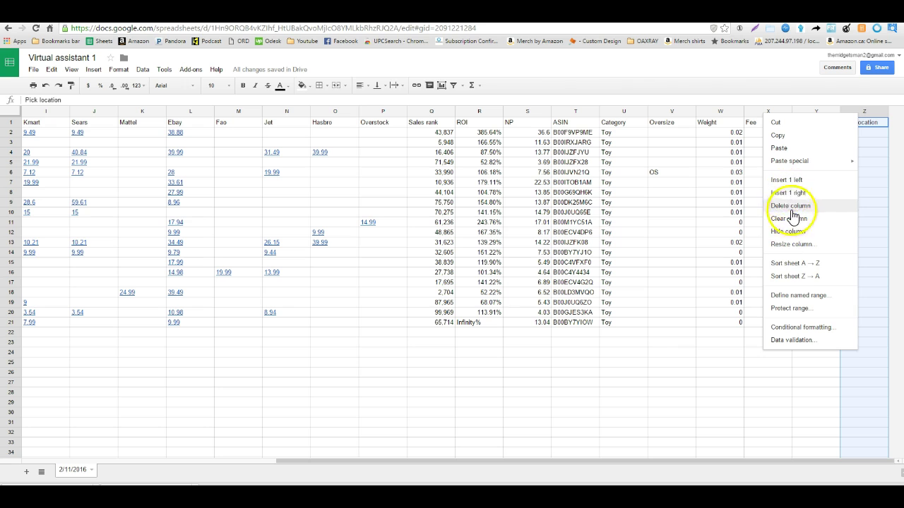
{"action": "left_click", "coordinate": [786, 181]}
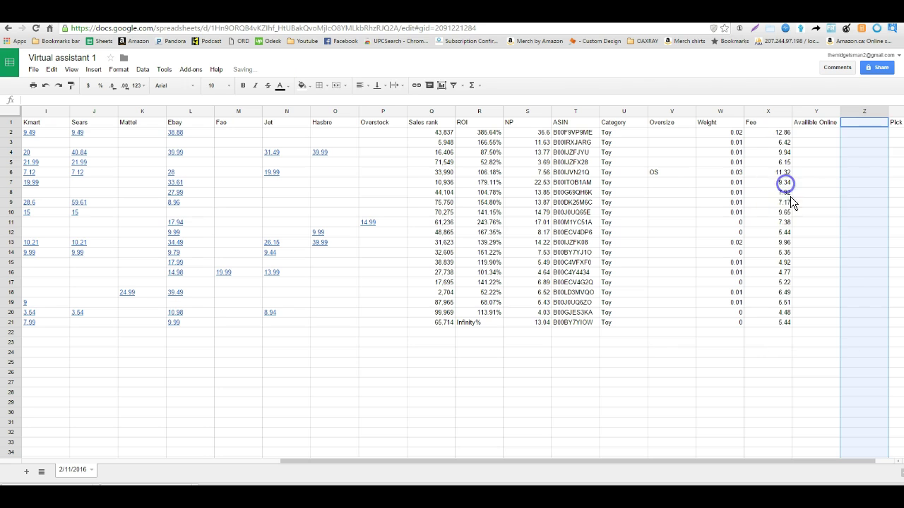
{"action": "left_click", "coordinate": [857, 121]}
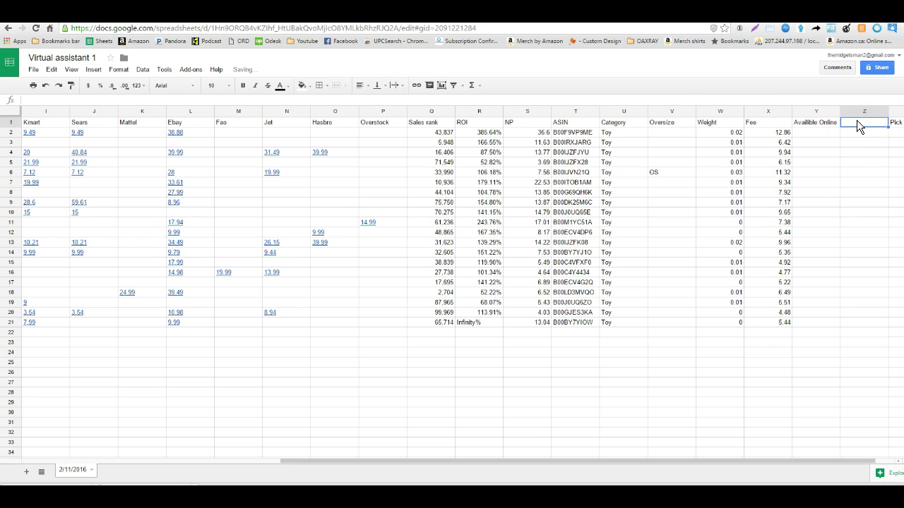
{"action": "type", "text": "#"}
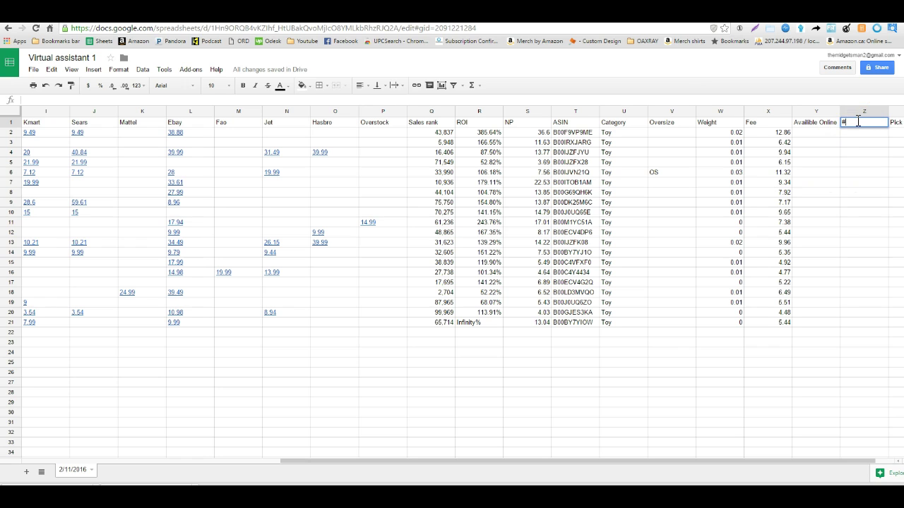
{"action": "type", "text": " in stock"}
{"action": "key", "text": "Tab"}
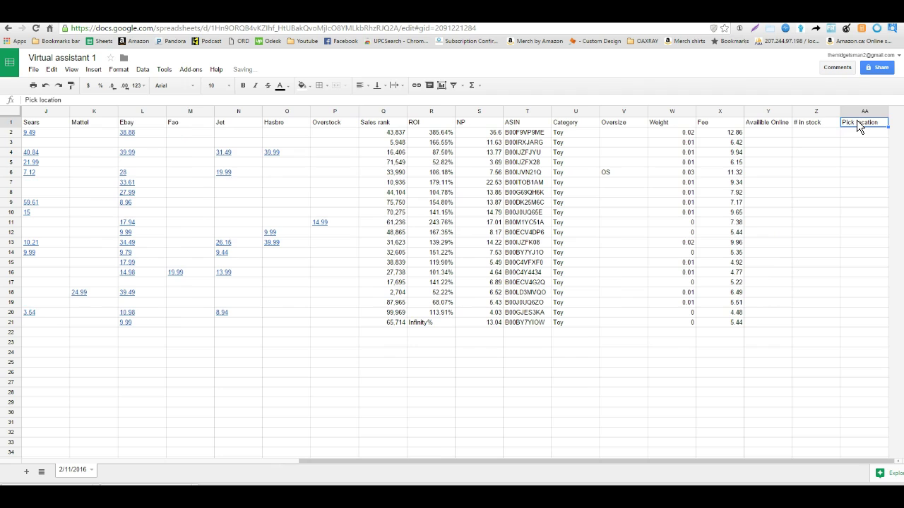
Step: Fill in row 2 for the Mega Bloks set: pick location Virginia Beach, 11 in stock, and N for online availability
{"action": "key", "text": "Down"}
{"action": "type", "text": "Virginia Beach"}
{"action": "key", "text": "Left"}
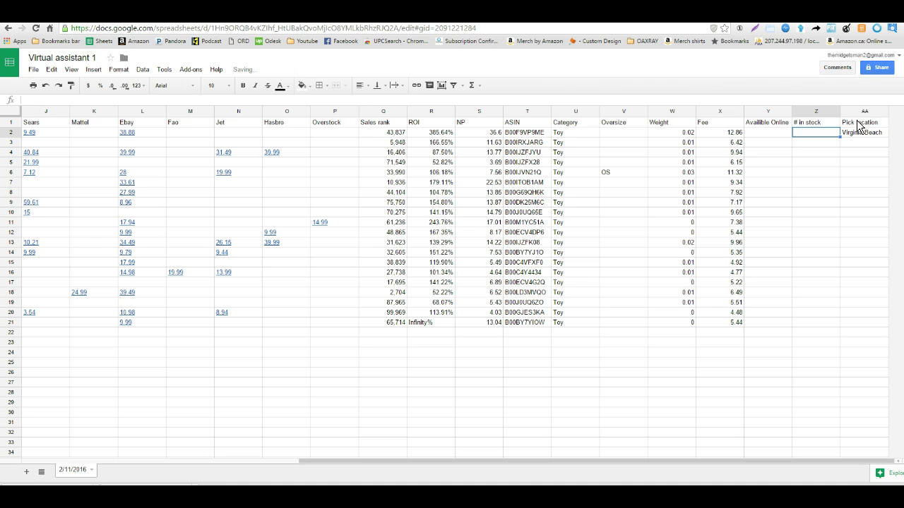
{"action": "type", "text": "11"}
{"action": "key", "text": "Left"}
{"action": "type", "text": "N"}
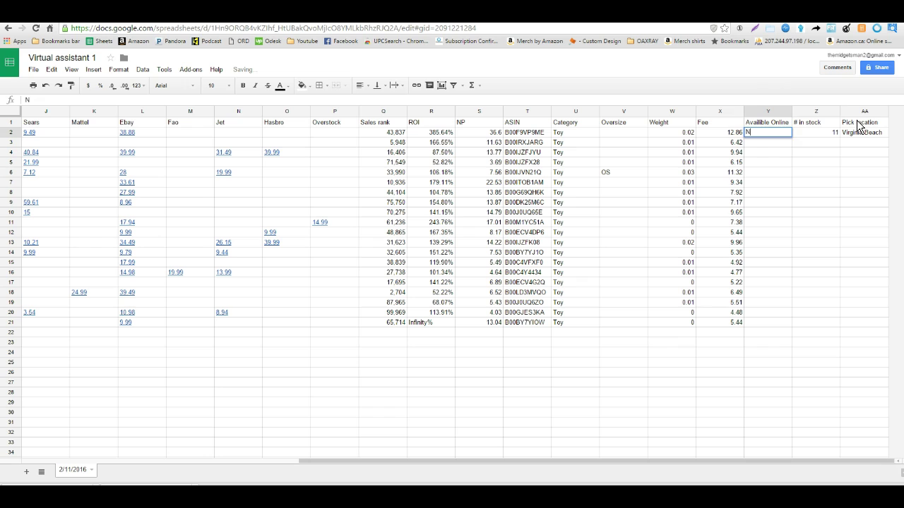
{"action": "key", "text": "Return"}
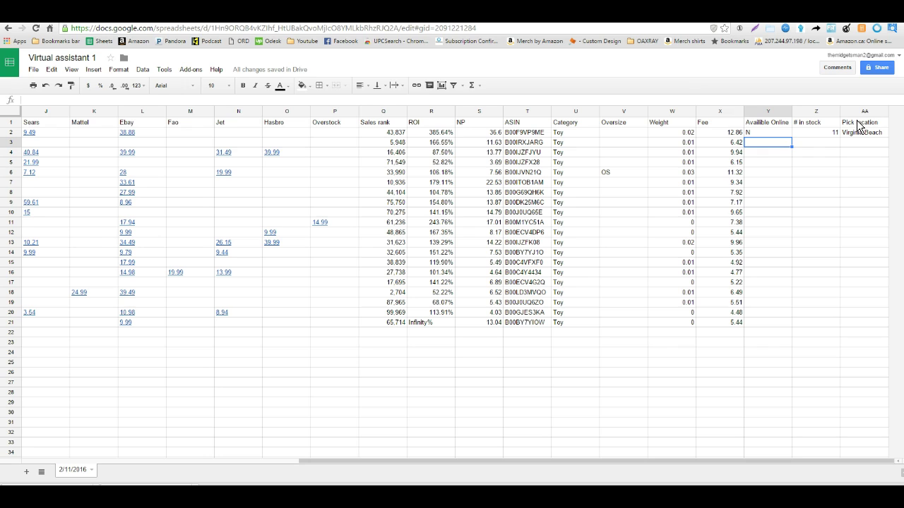
Step: Mark online availability as y for the items in rows 3 to 7 and n for rows 8 to 11
{"action": "type", "text": "y y y y y"}
{"action": "key", "text": "Return"}
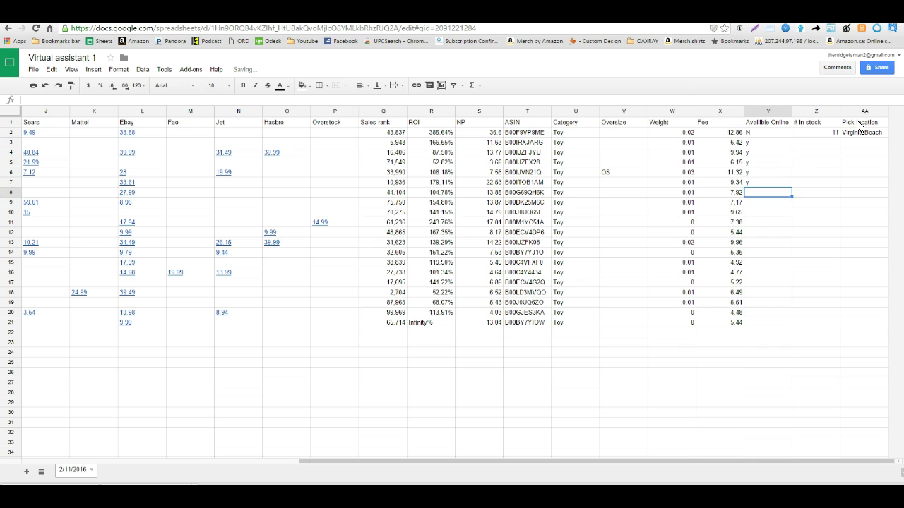
{"action": "type", "text": "n"}
{"action": "key", "text": "Return"}
{"action": "type", "text": "n"}
{"action": "key", "text": "Return"}
{"action": "type", "text": "n"}
{"action": "key", "text": "Return"}
{"action": "type", "text": "n"}
{"action": "key", "text": "Tab"}
Step: Enter Virginia Beach as the pick location for the Transformers item in row 8
{"action": "key", "text": "Up"}
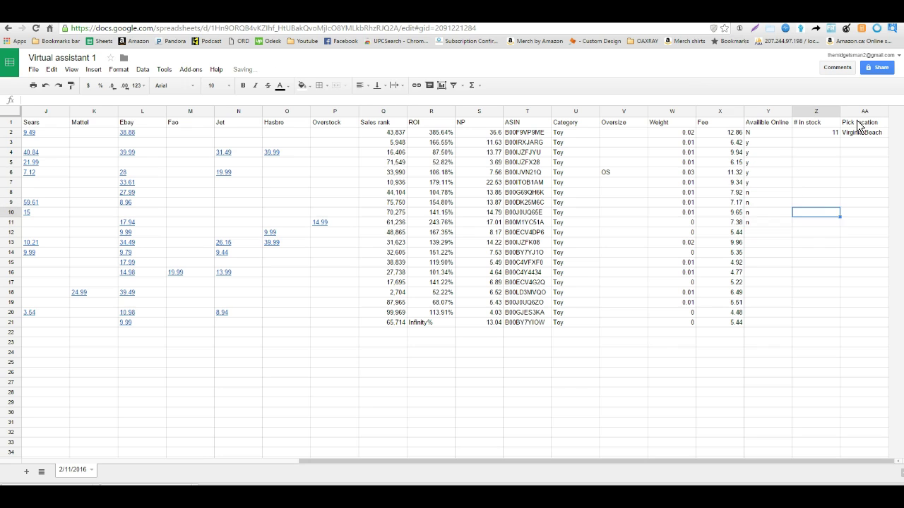
{"action": "key", "text": "Right"}
{"action": "key", "text": "Up"}
{"action": "key", "text": "Up"}
{"action": "type", "text": "vir"}
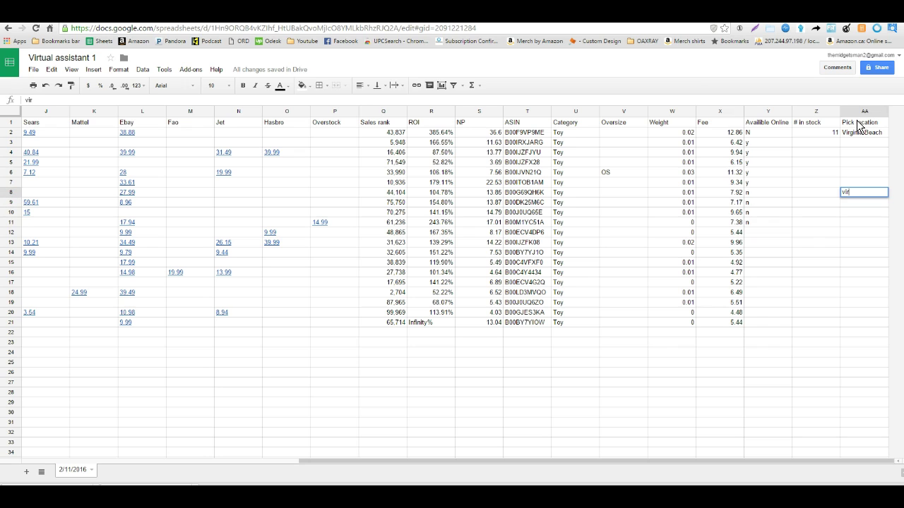
{"action": "key", "text": "BackSpace"}
{"action": "type", "text": "gi"}
{"action": "type", "text": "nias"}
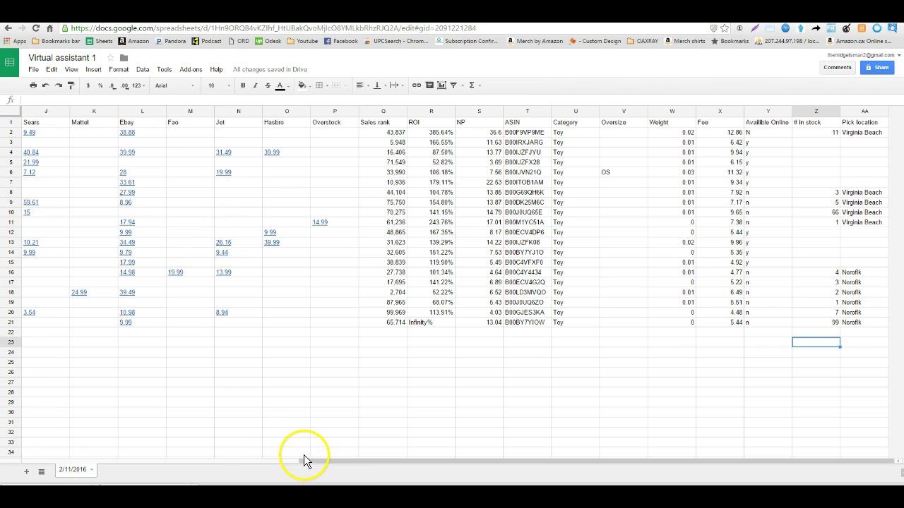
Step: Delete the store price columns from Kohl's through Overstock (H - P)
{"action": "left_click_drag", "start_coordinate": [299, 458], "coordinate": [192, 458]}
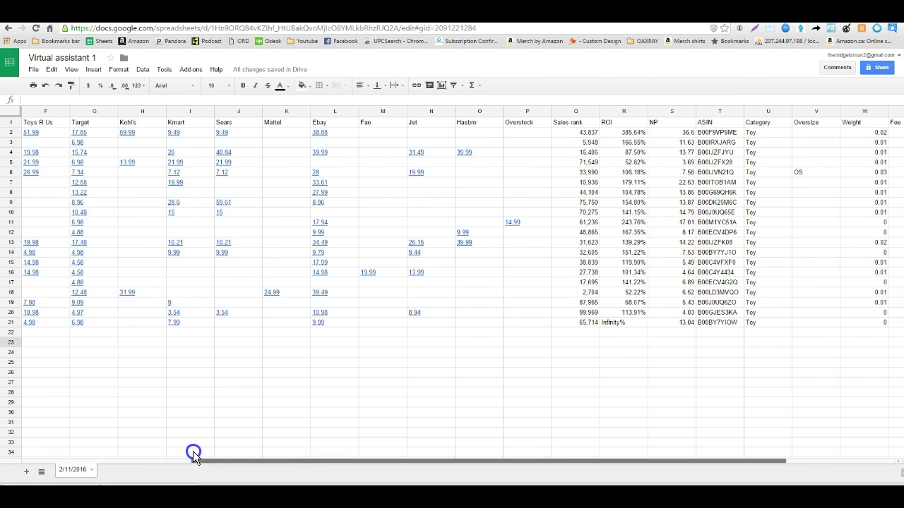
{"action": "left_click", "coordinate": [132, 111]}
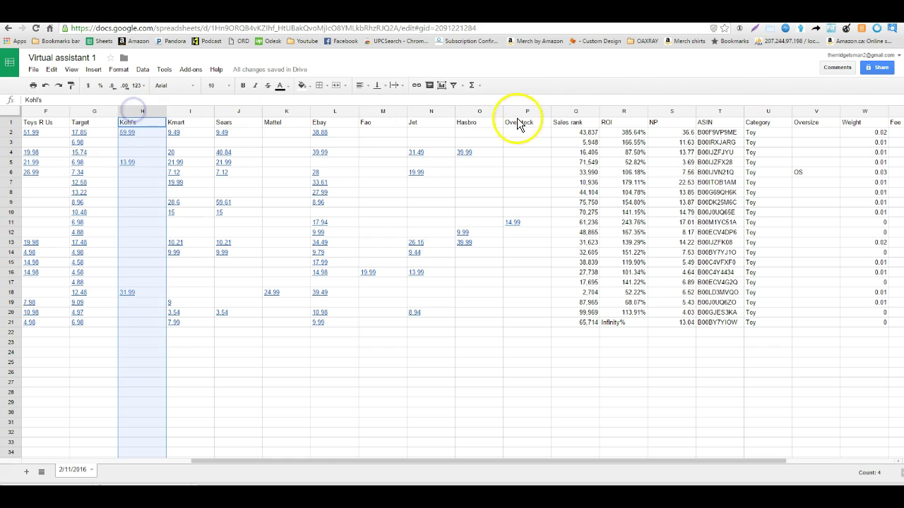
{"action": "left_click", "coordinate": [528, 111], "text": "shift"}
{"action": "right_click", "coordinate": [529, 111]}
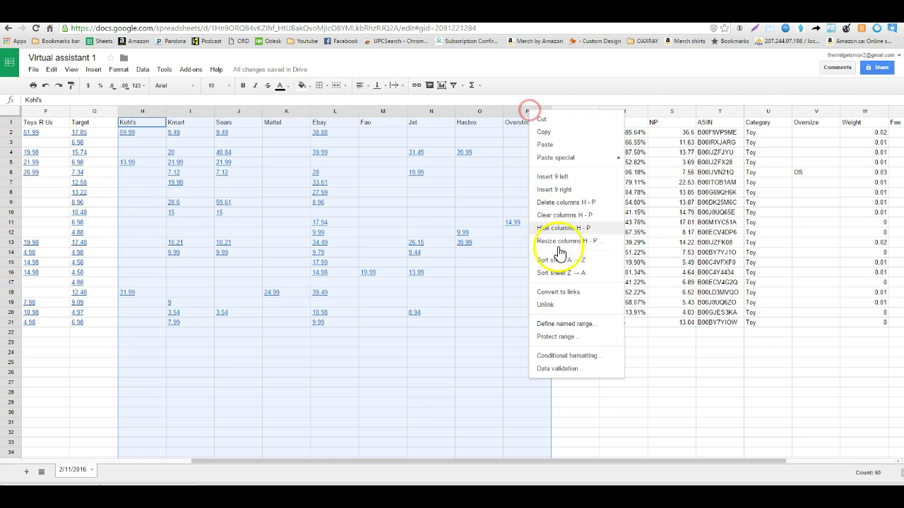
{"action": "left_click", "coordinate": [558, 203]}
{"action": "left_click", "coordinate": [646, 282]}
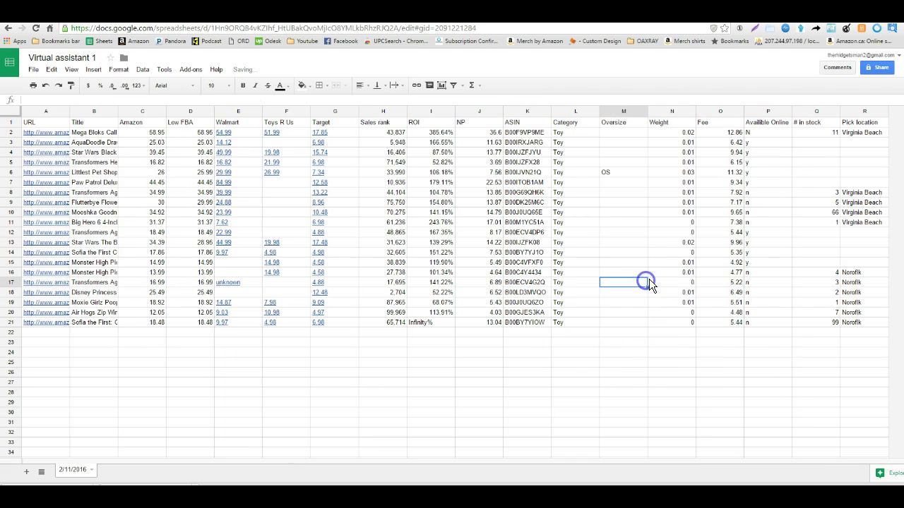
{"action": "key", "text": "Right"}
{"action": "key", "text": "Right"}
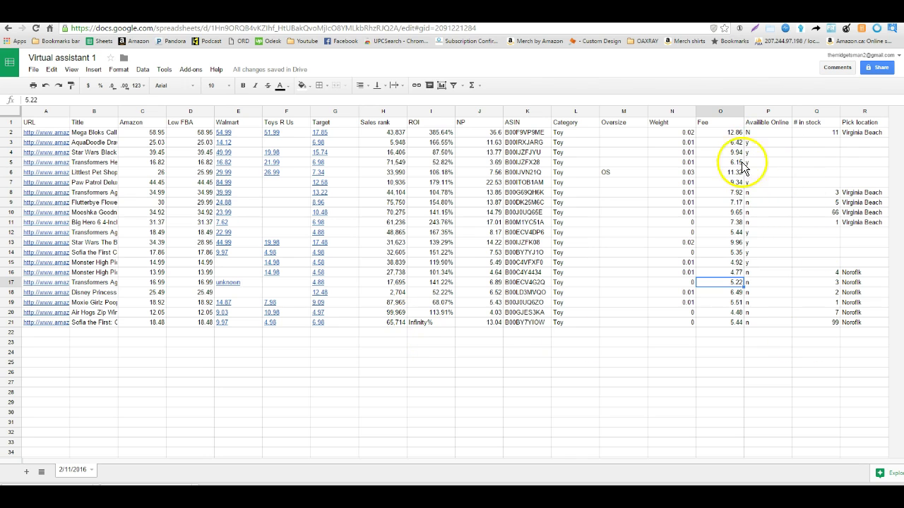
Step: Freeze the header row of the 2/11/2016 sheet
{"action": "left_click", "coordinate": [75, 71]}
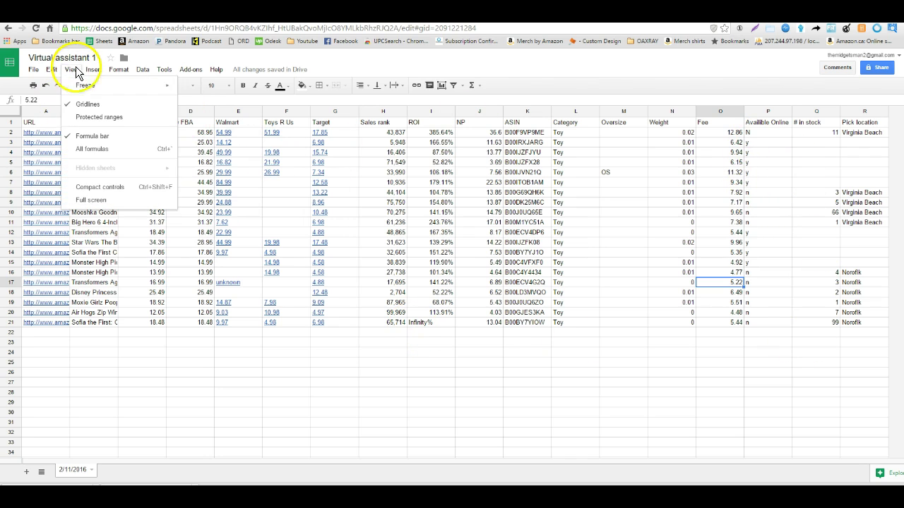
{"action": "mouse_move", "coordinate": [141, 86]}
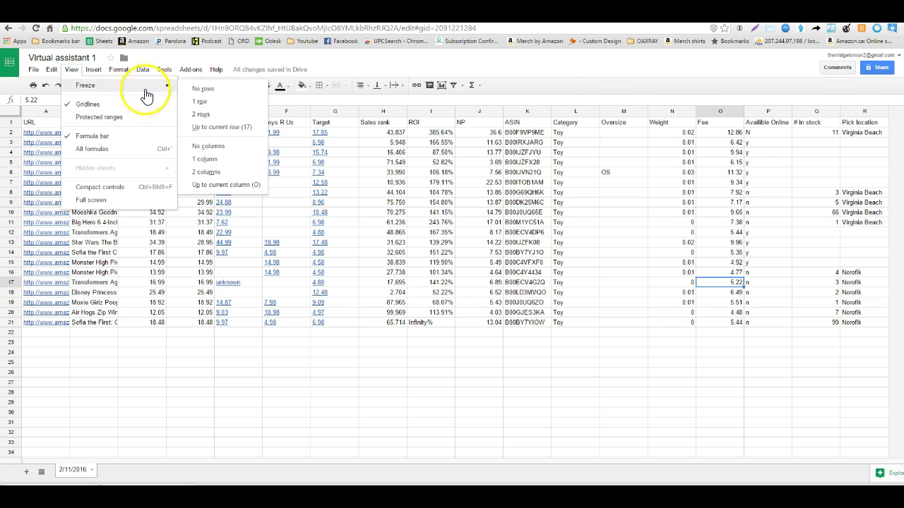
{"action": "left_click", "coordinate": [205, 103]}
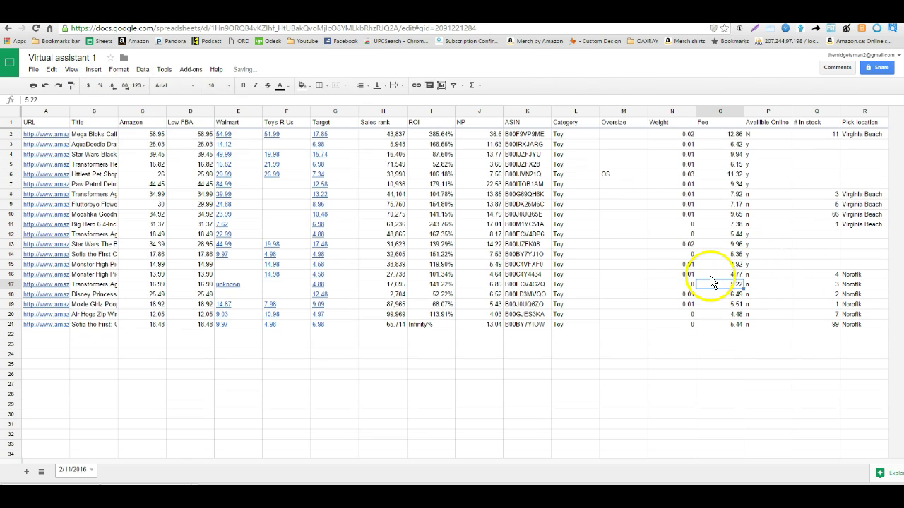
{"action": "left_click", "coordinate": [662, 255]}
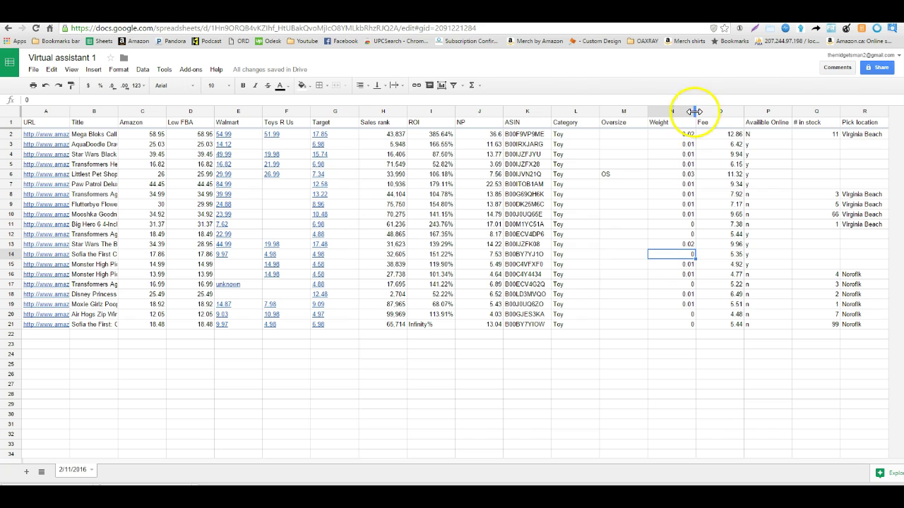
Step: Sort the sheet A → Z by Pick location and select the # in stock values of the Norofik items
{"action": "left_click", "coordinate": [853, 112]}
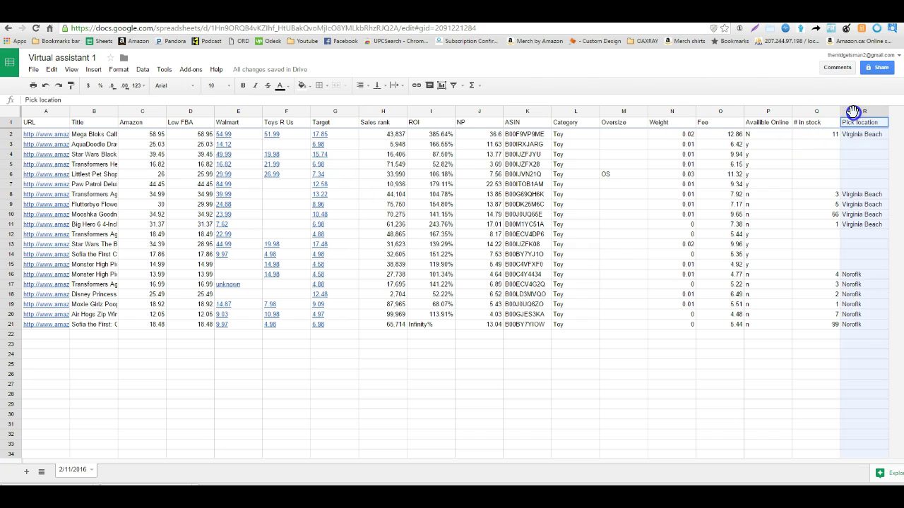
{"action": "right_click", "coordinate": [853, 111]}
{"action": "left_click", "coordinate": [779, 262]}
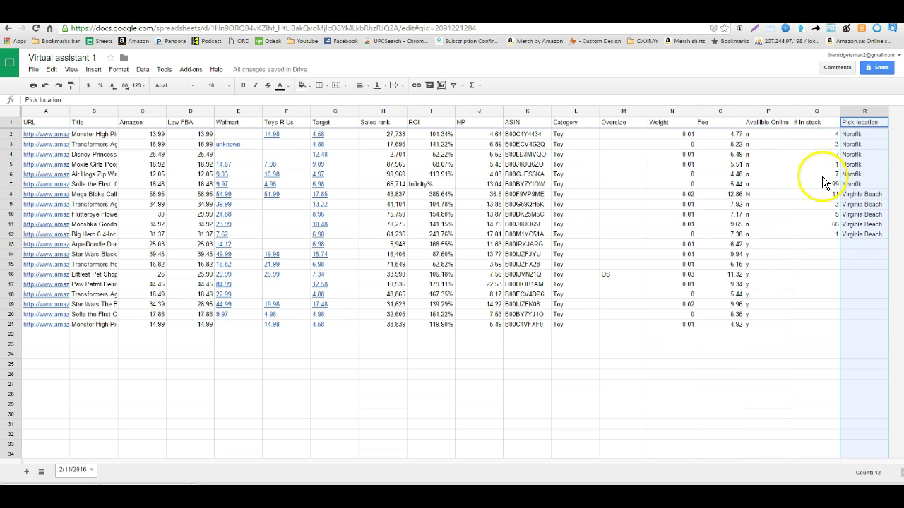
{"action": "left_click", "coordinate": [826, 136]}
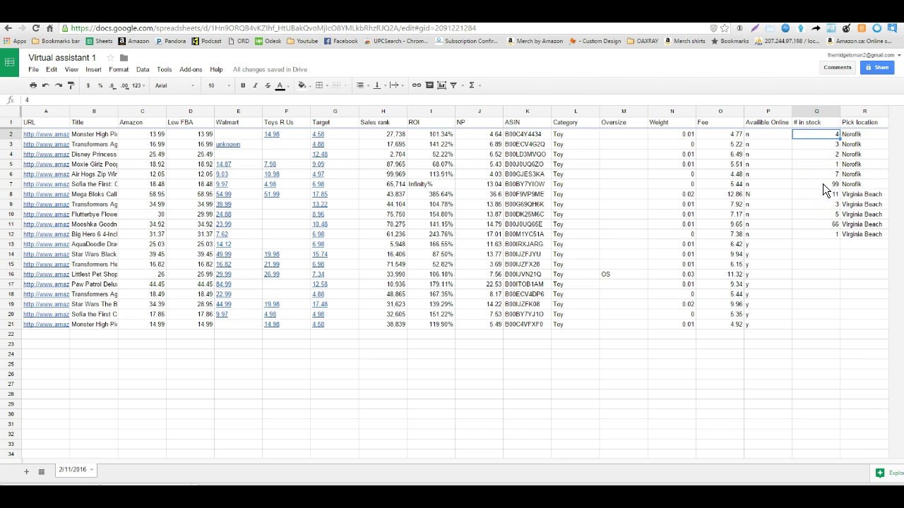
{"action": "left_click", "coordinate": [825, 187], "text": "shift"}
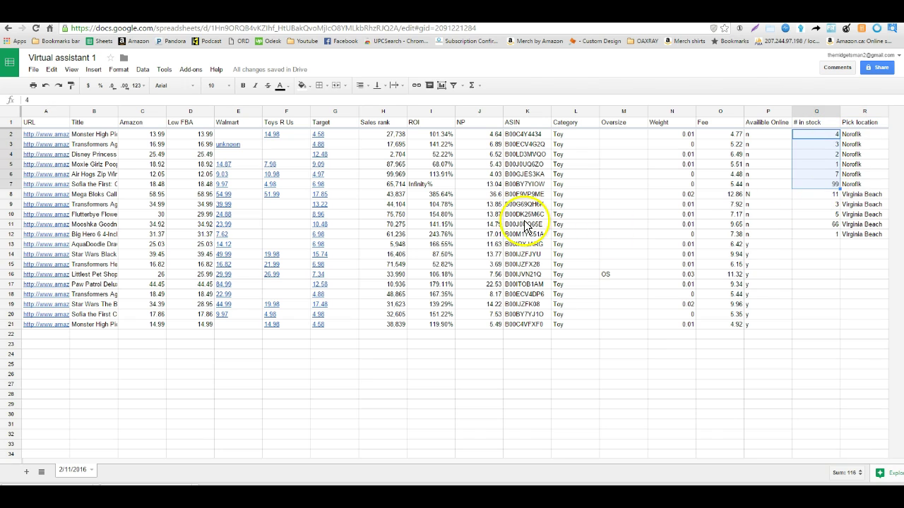
Step: Open the Target link of the Moxie Girlz item in row 5, check its price and availability, and return to the spreadsheet
{"action": "mouse_move", "coordinate": [318, 140]}
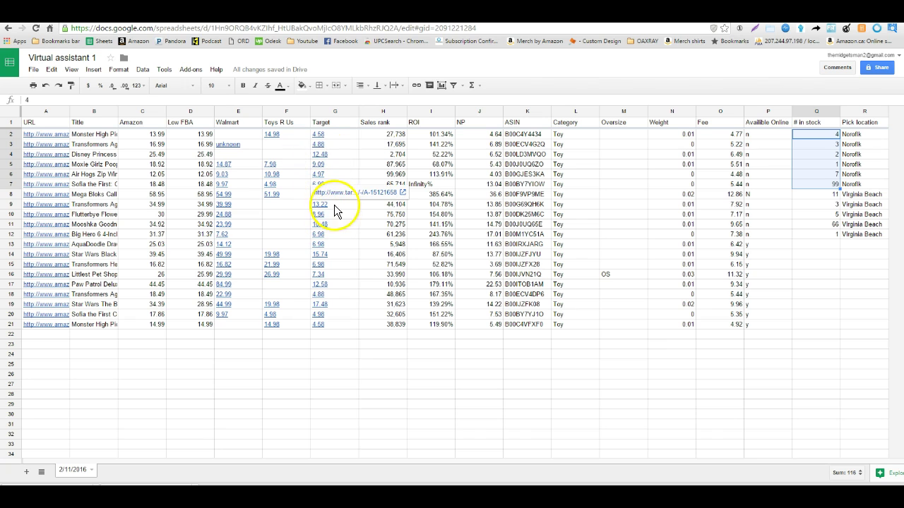
{"action": "left_click", "coordinate": [390, 165]}
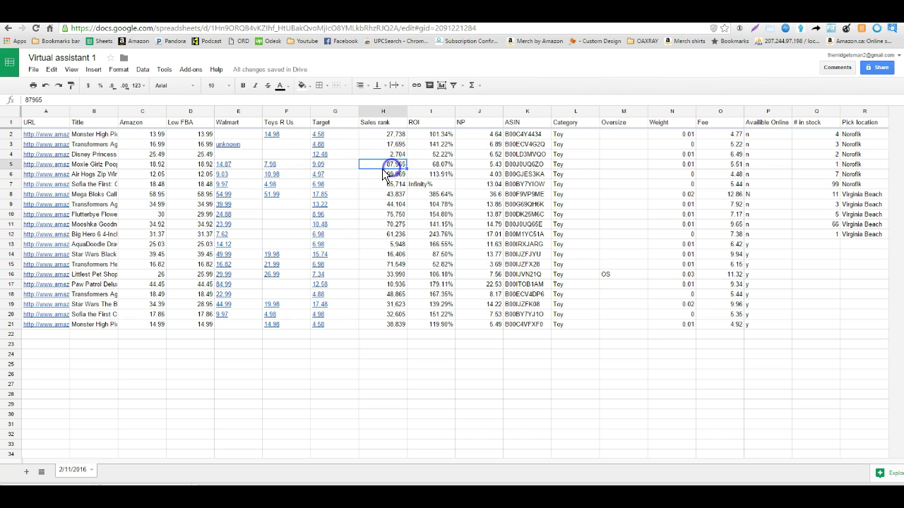
{"action": "left_click", "coordinate": [339, 167]}
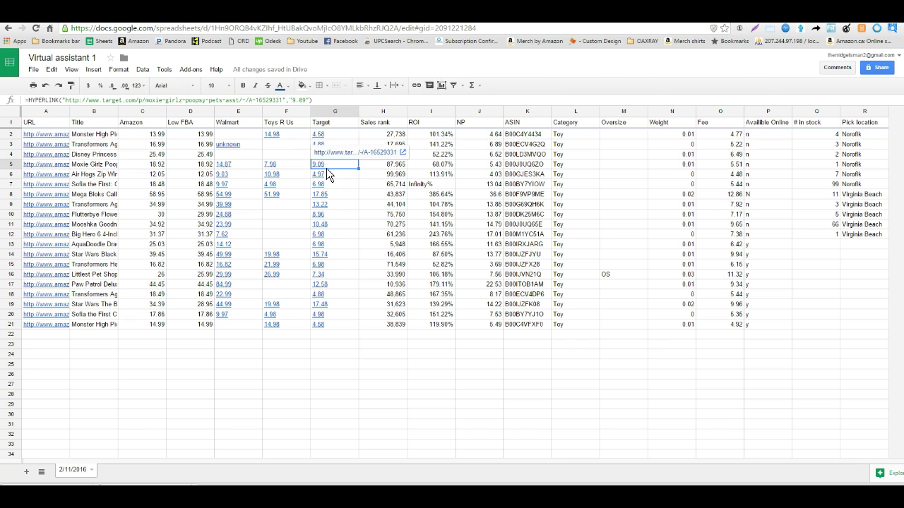
{"action": "left_click", "coordinate": [317, 175]}
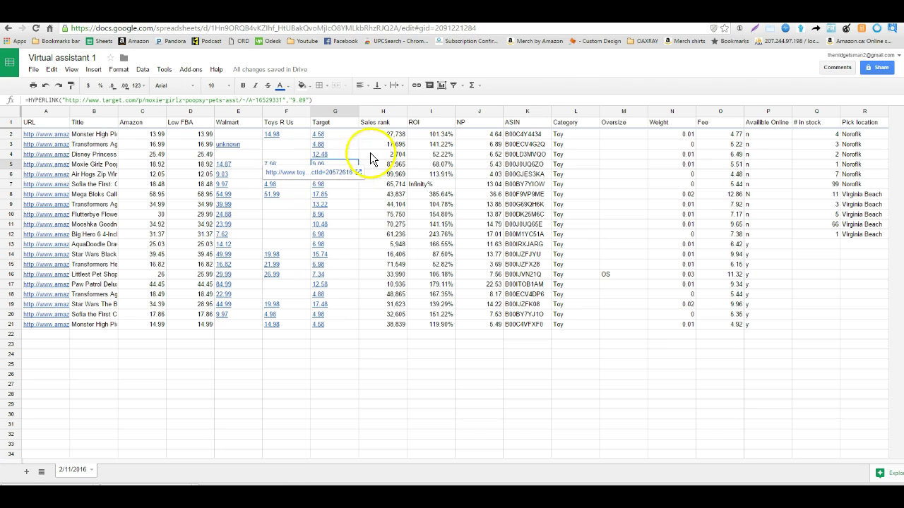
{"action": "left_click", "coordinate": [322, 166]}
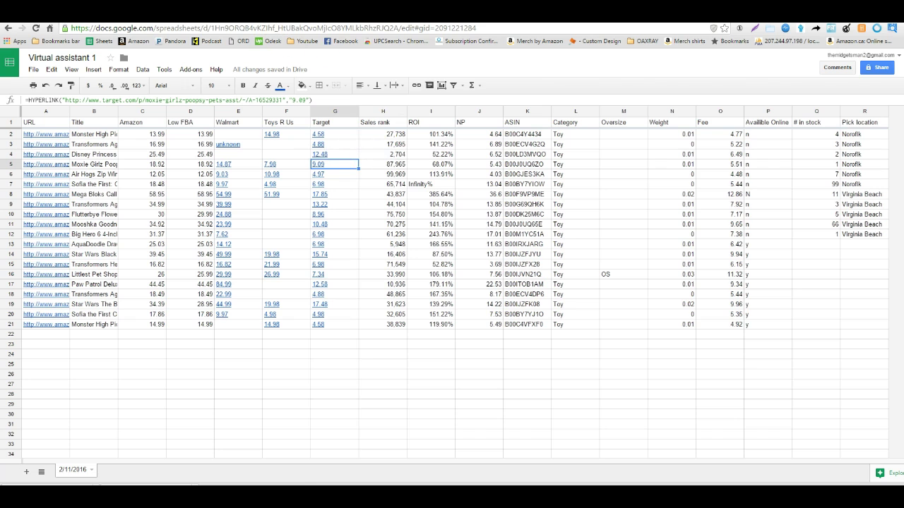
{"action": "left_click", "coordinate": [226, 15]}
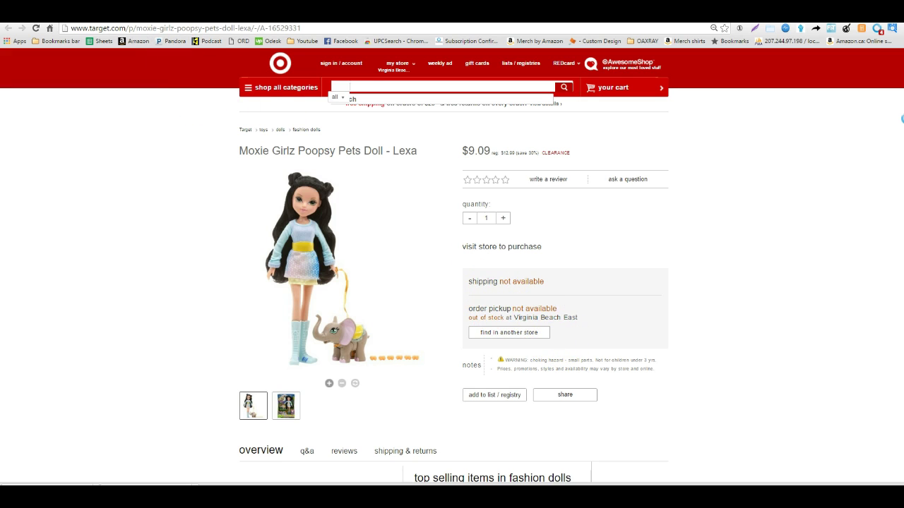
{"action": "left_click", "coordinate": [197, 15]}
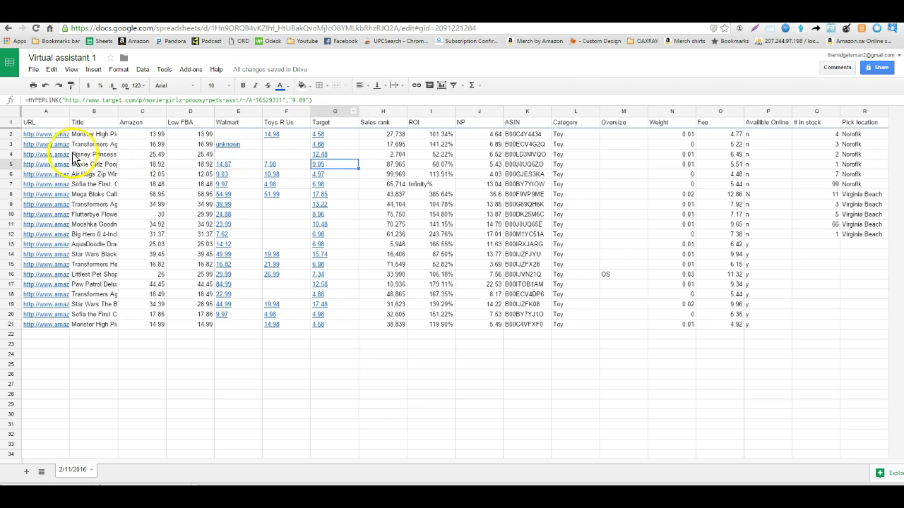
Step: Open the Amazon link of the Transformers item in row 3, examine its listing and product details, and return to the spreadsheet
{"action": "left_click", "coordinate": [53, 147]}
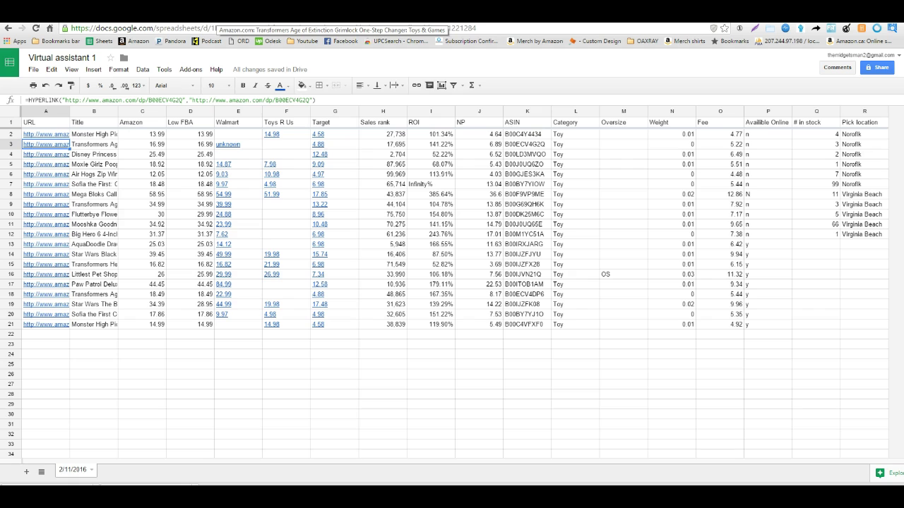
{"action": "left_click", "coordinate": [216, 17]}
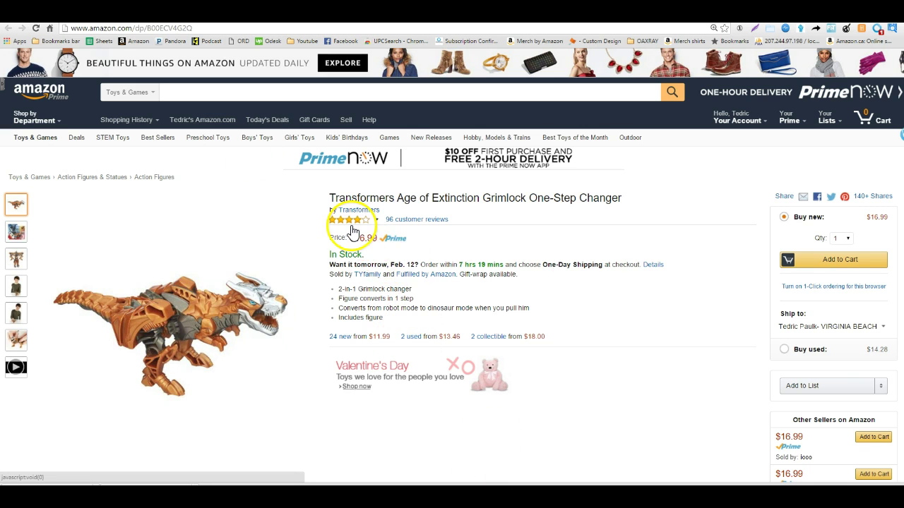
{"action": "mouse_move", "coordinate": [351, 231]}
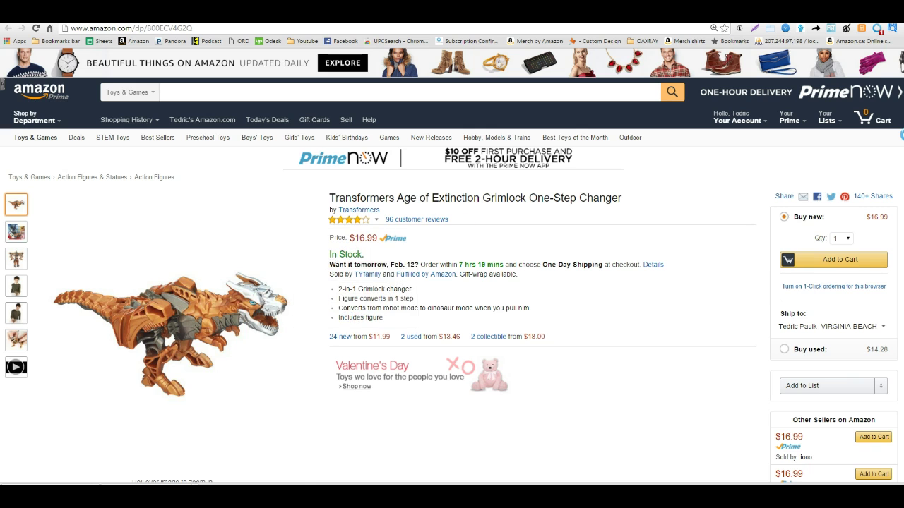
{"action": "scroll", "coordinate": [452, 266], "scroll_direction": "down", "scroll_amount": 20}
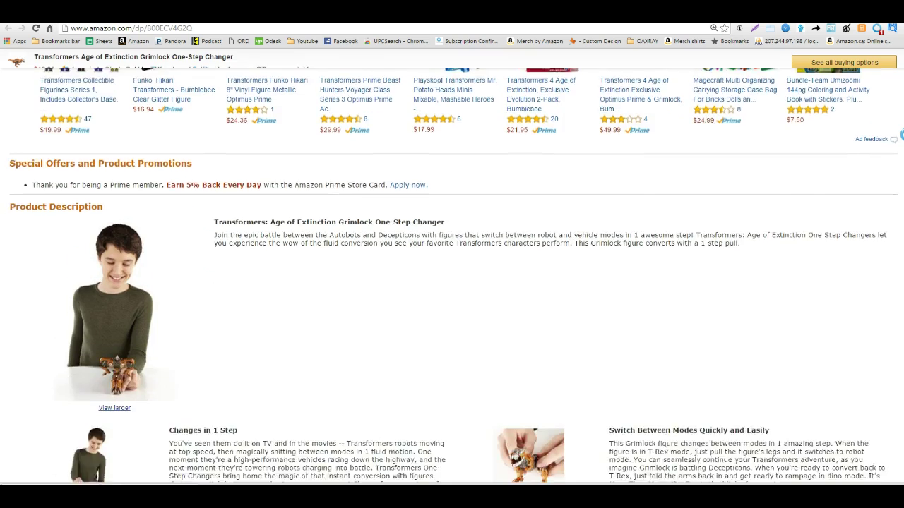
{"action": "scroll", "coordinate": [851, 268], "scroll_direction": "down", "scroll_amount": 4}
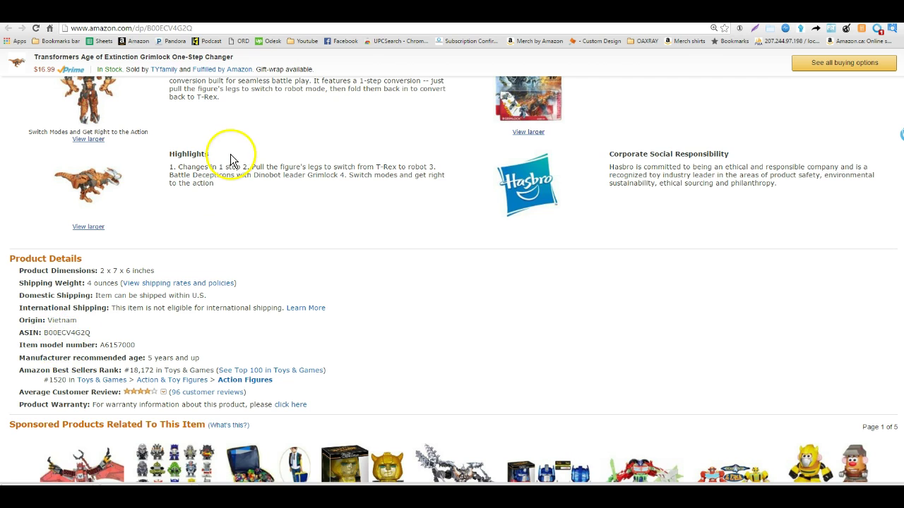
{"action": "left_click", "coordinate": [189, 17]}
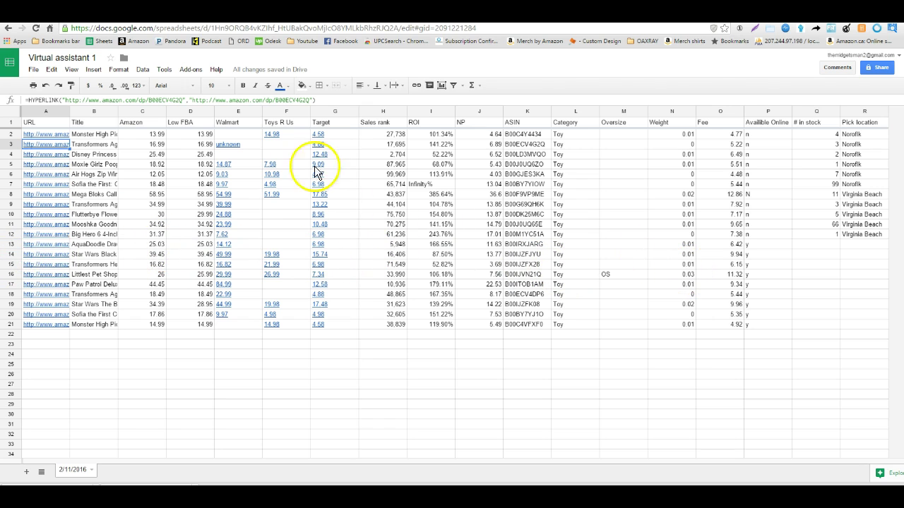
{"action": "left_click", "coordinate": [617, 275]}
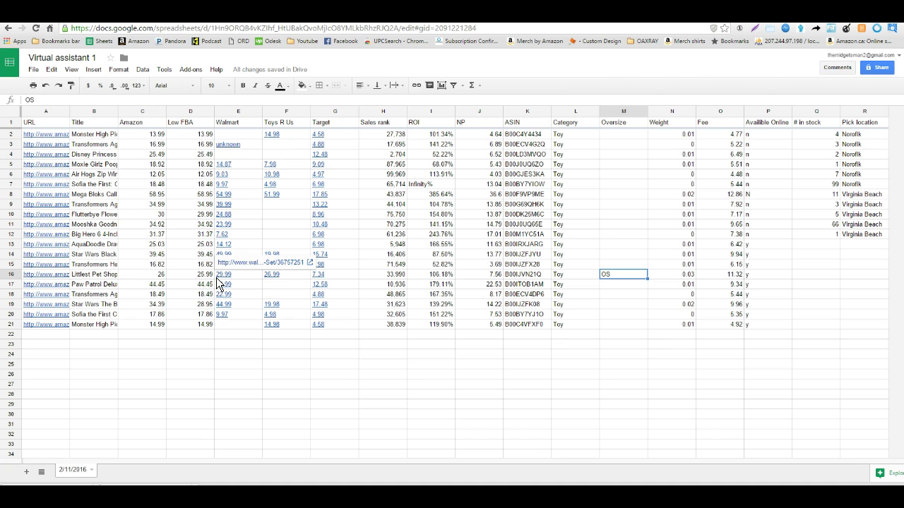
Step: Add two new sheets named Rejects and Buylist, and return to the 2/11/2016 sheet
{"action": "left_click", "coordinate": [25, 472]}
{"action": "left_click", "coordinate": [25, 471]}
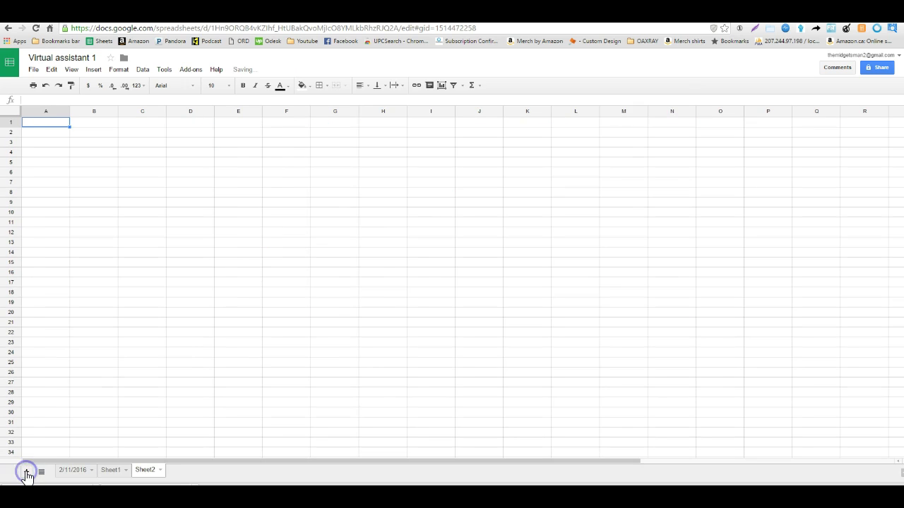
{"action": "left_click", "coordinate": [113, 471]}
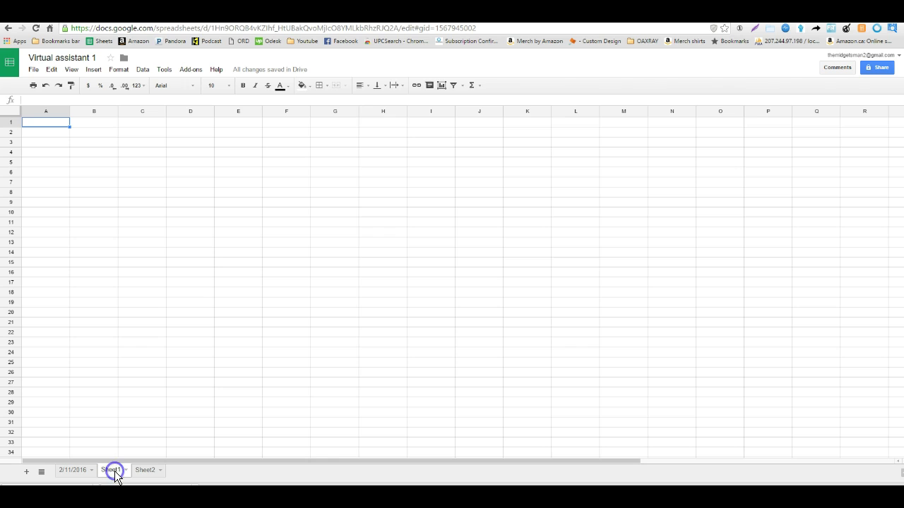
{"action": "double_click", "coordinate": [113, 471]}
{"action": "type", "text": "Rejects"}
{"action": "left_click", "coordinate": [150, 471]}
{"action": "double_click", "coordinate": [150, 471]}
{"action": "type", "text": "Buylist"}
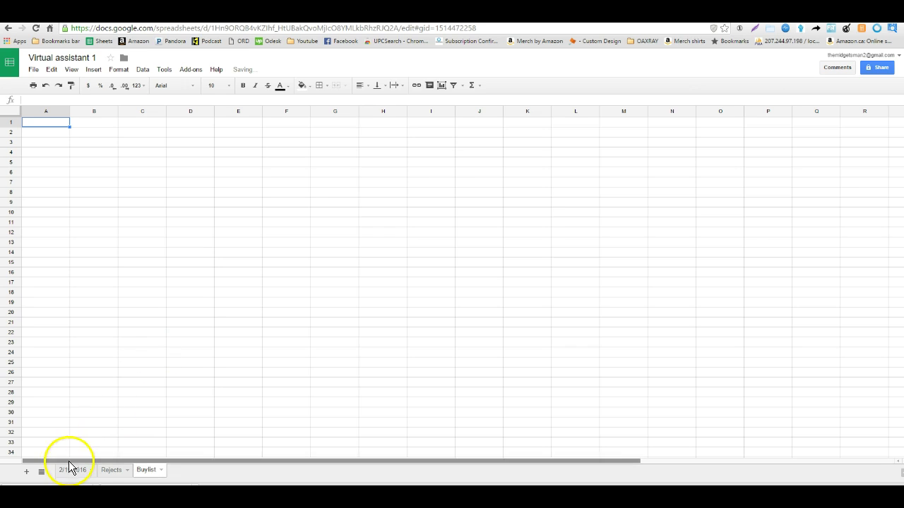
{"action": "left_click", "coordinate": [71, 469]}
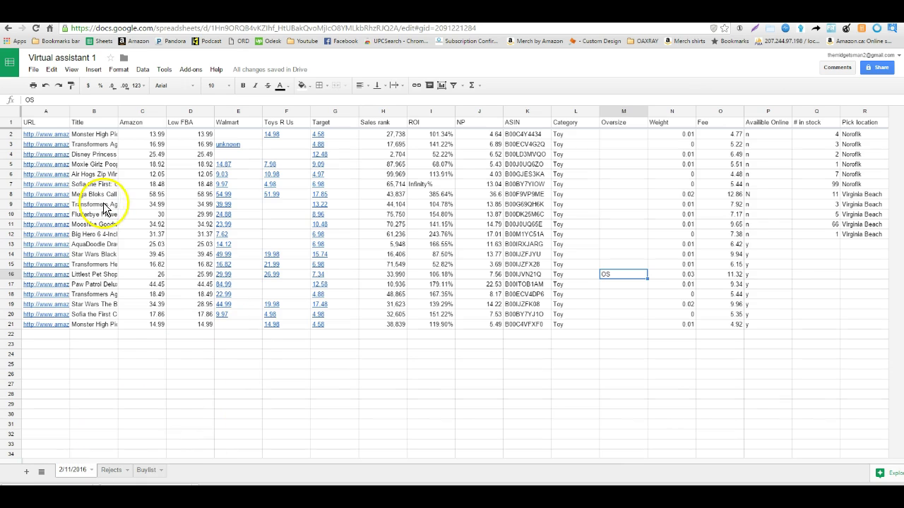
Step: Copy item rows 2 to 21 of the 2/11/2016 sheet into the Buylist sheet, starting at row 1
{"action": "left_click", "coordinate": [10, 134]}
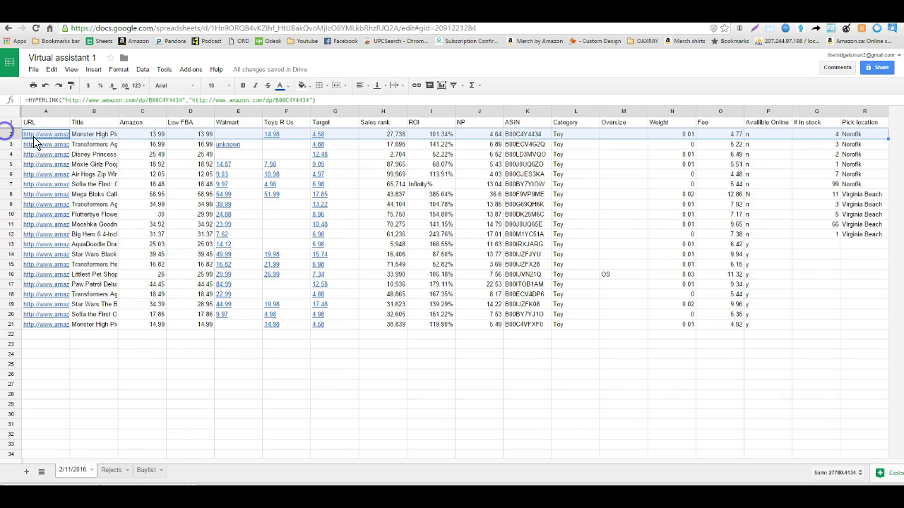
{"action": "left_click", "coordinate": [17, 325], "text": "shift"}
{"action": "key", "text": "ctrl+c"}
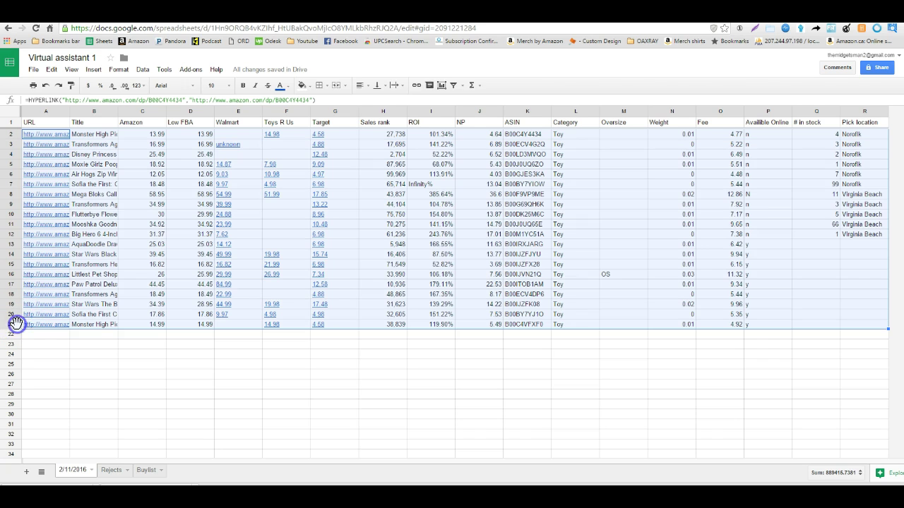
{"action": "left_click", "coordinate": [148, 470]}
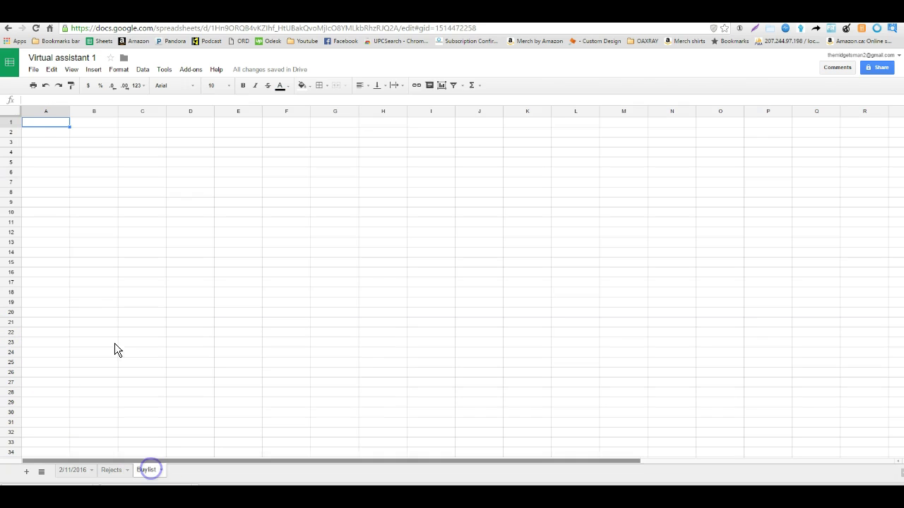
{"action": "left_click", "coordinate": [10, 122]}
{"action": "key", "text": "ctrl+v"}
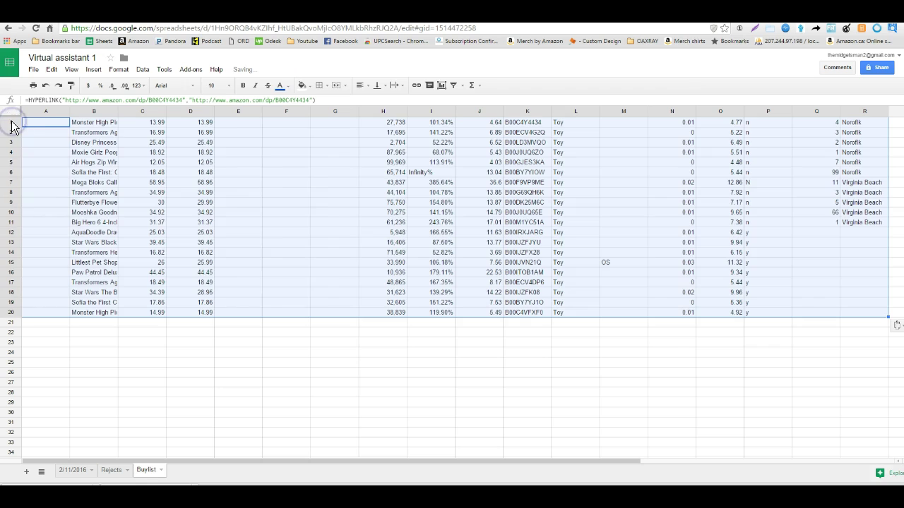
Step: Copy rows 13 to 16 of the 2/11/2016 sheet into the Rejects sheet from row 1, and return to the 2/11/2016 sheet
{"action": "left_click", "coordinate": [73, 470]}
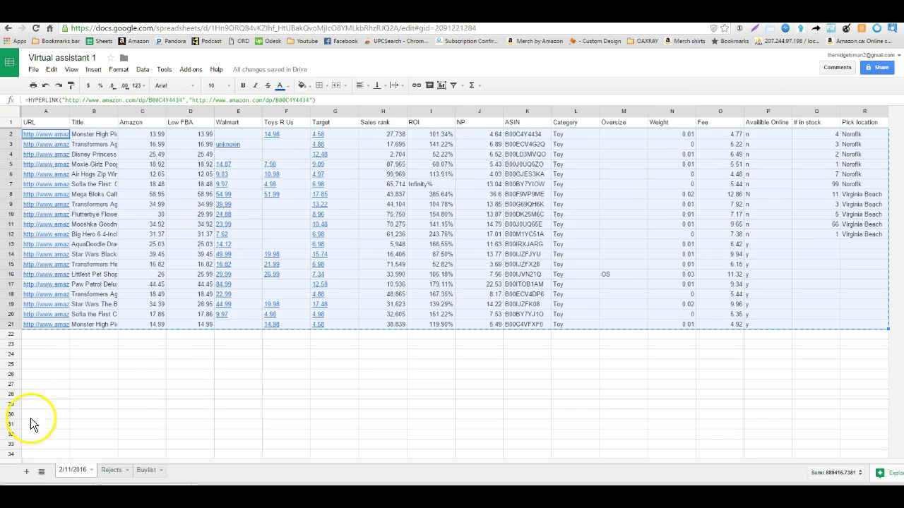
{"action": "left_click", "coordinate": [121, 225]}
{"action": "left_click_drag", "start_coordinate": [17, 246], "coordinate": [15, 274]}
{"action": "key", "text": "ctrl+c"}
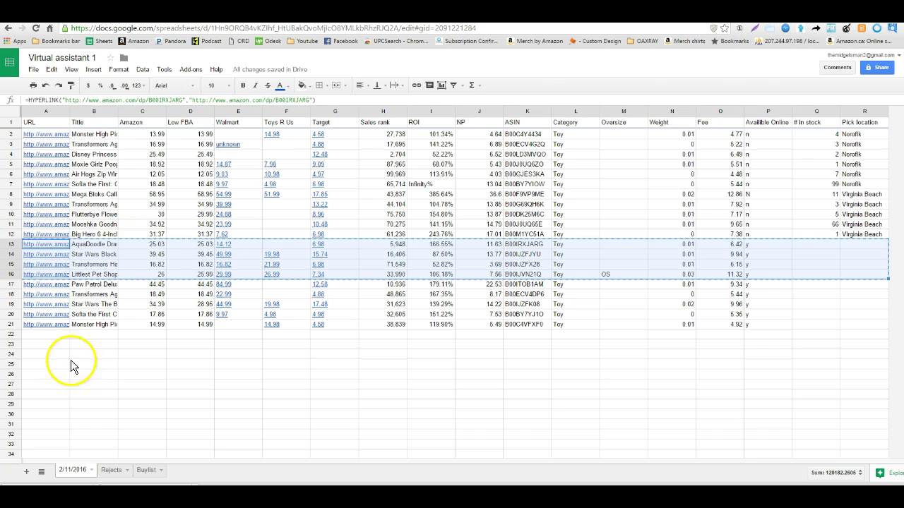
{"action": "left_click", "coordinate": [111, 470]}
{"action": "left_click", "coordinate": [12, 121]}
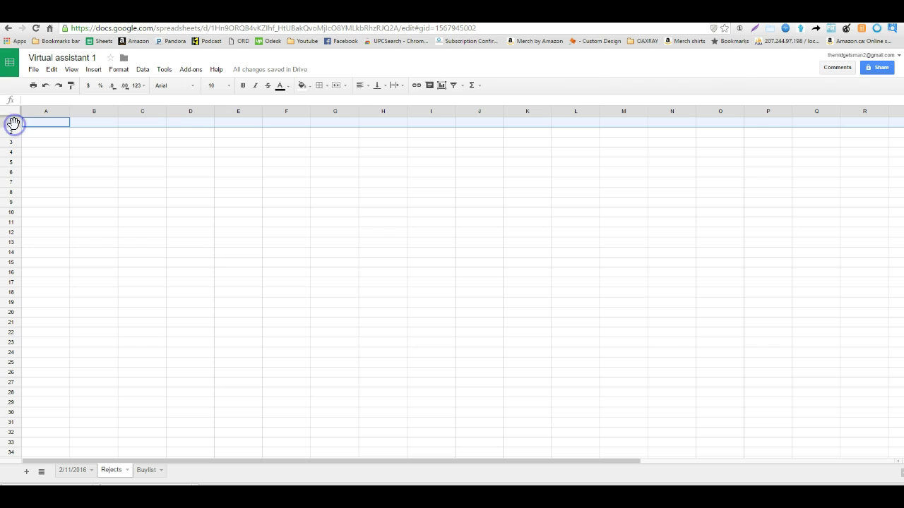
{"action": "key", "text": "ctrl+v"}
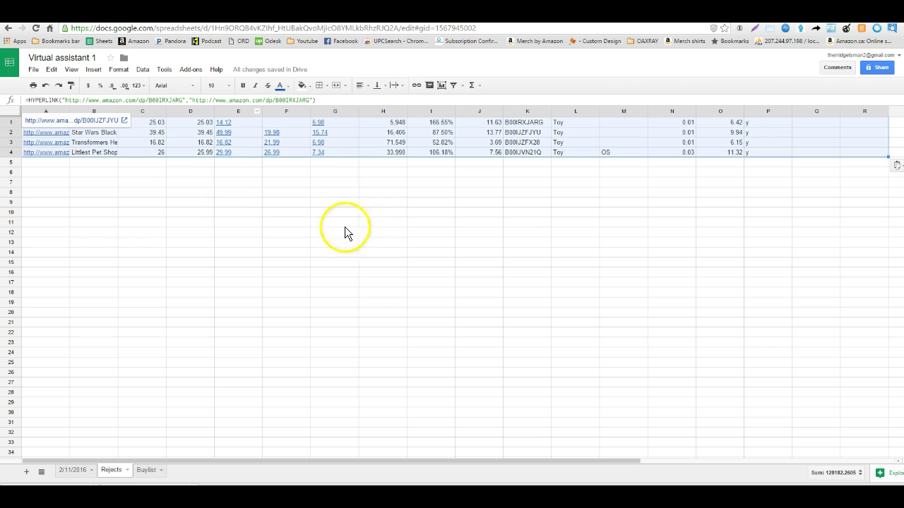
{"action": "left_click", "coordinate": [210, 190]}
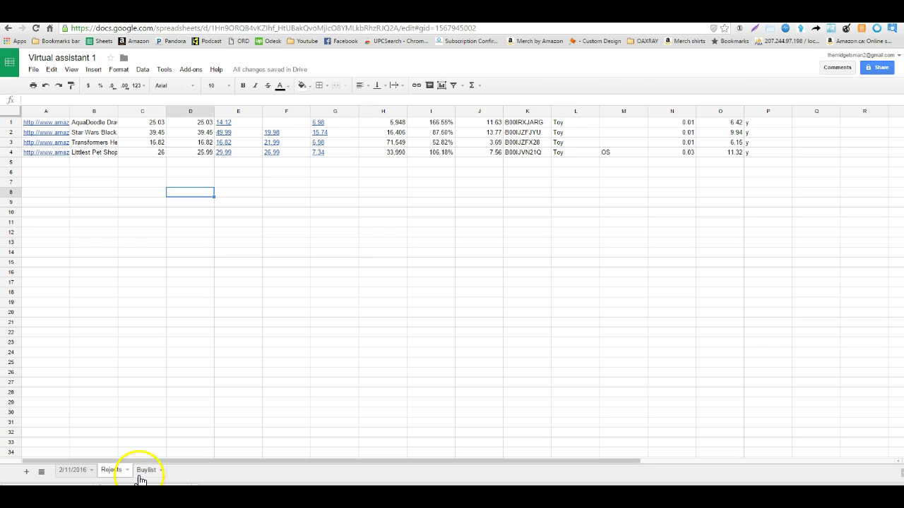
{"action": "left_click", "coordinate": [75, 474]}
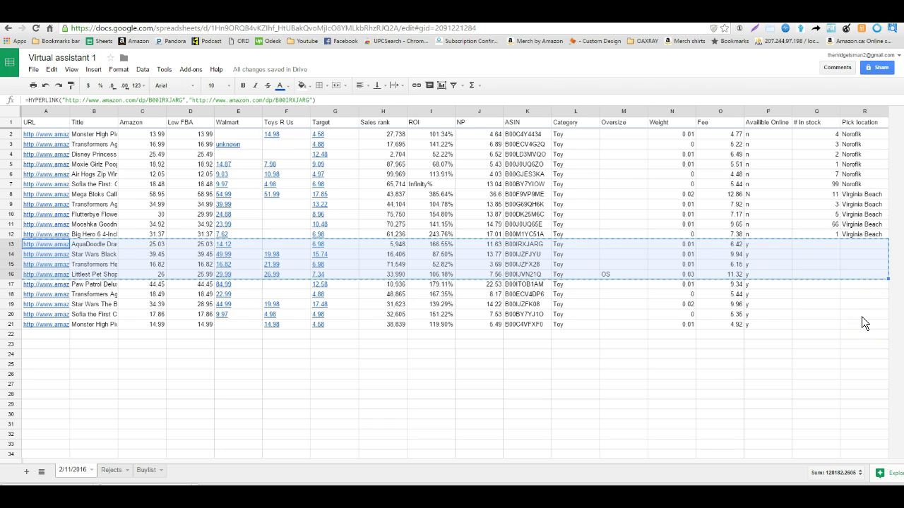
Step: Switch to the open Amazon listing of the Transformers Grimlock figure, review its price and offers, and return to the spreadsheet
{"action": "left_click", "coordinate": [825, 224]}
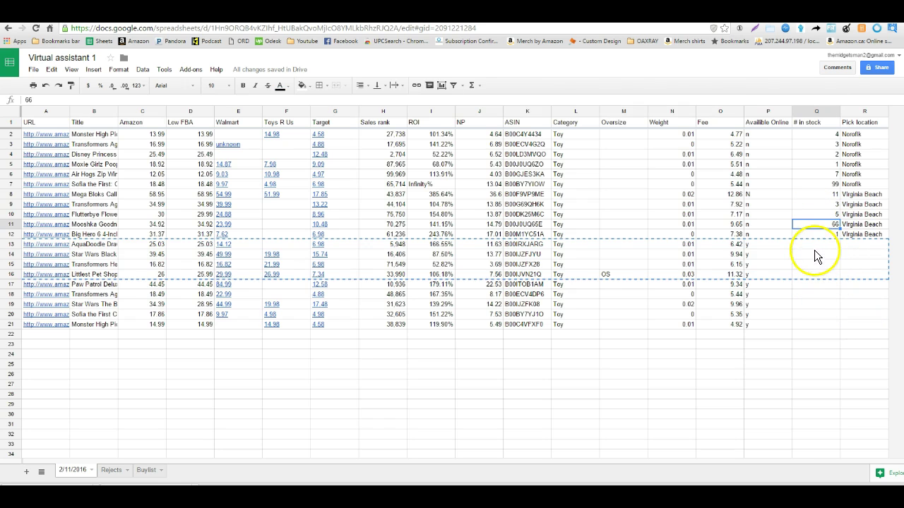
{"action": "left_click", "coordinate": [816, 253]}
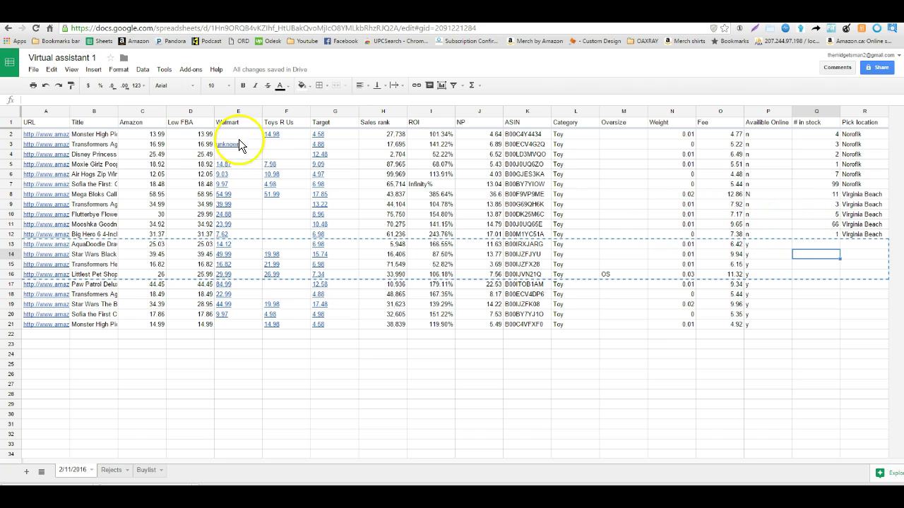
{"action": "left_click", "coordinate": [247, 16]}
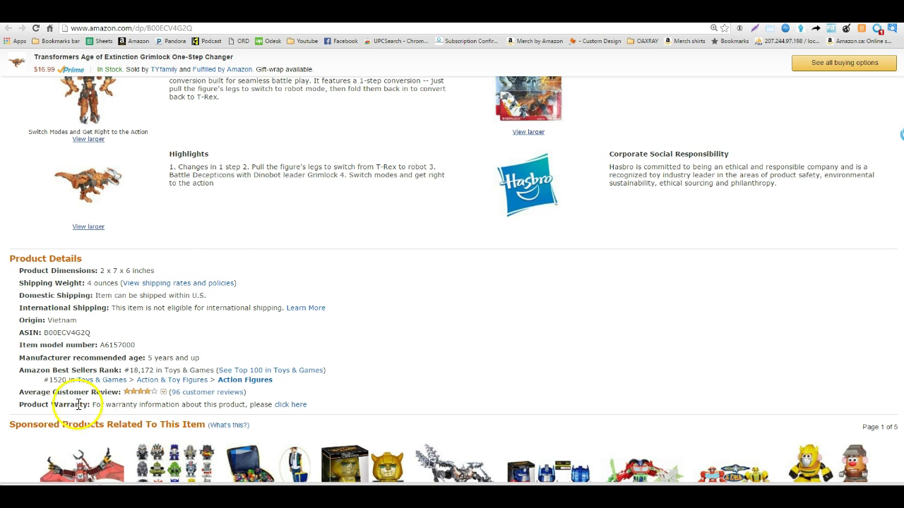
{"action": "scroll", "coordinate": [451, 280], "scroll_direction": "up", "scroll_amount": 20}
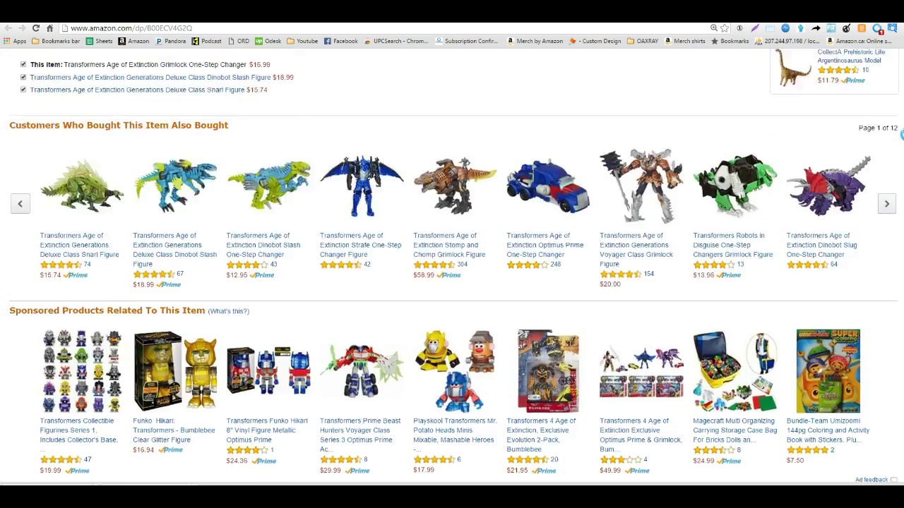
{"action": "scroll", "coordinate": [434, 125], "scroll_direction": "up", "scroll_amount": 2}
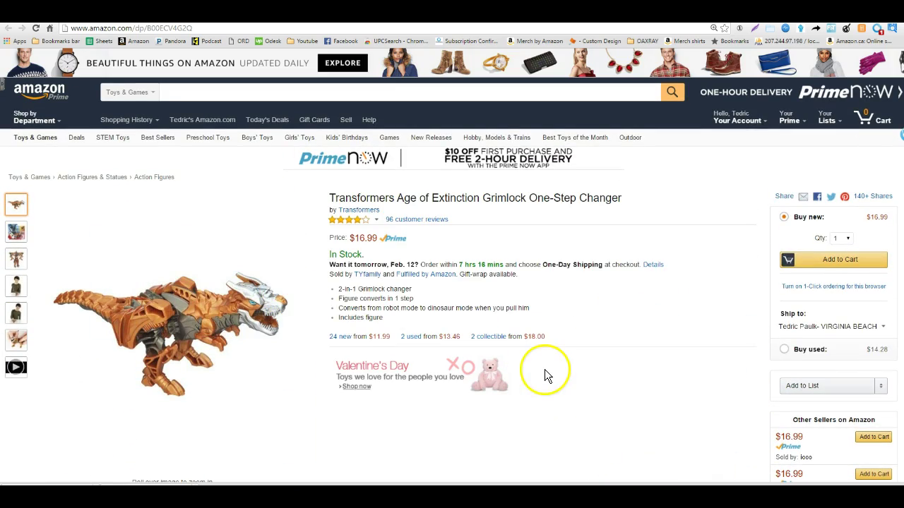
{"action": "left_click", "coordinate": [240, 16]}
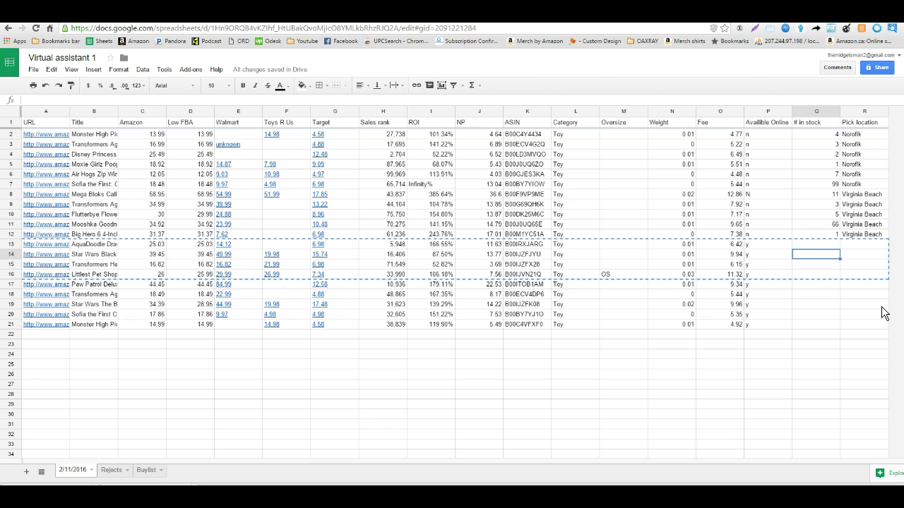
{"action": "left_click", "coordinate": [804, 325]}
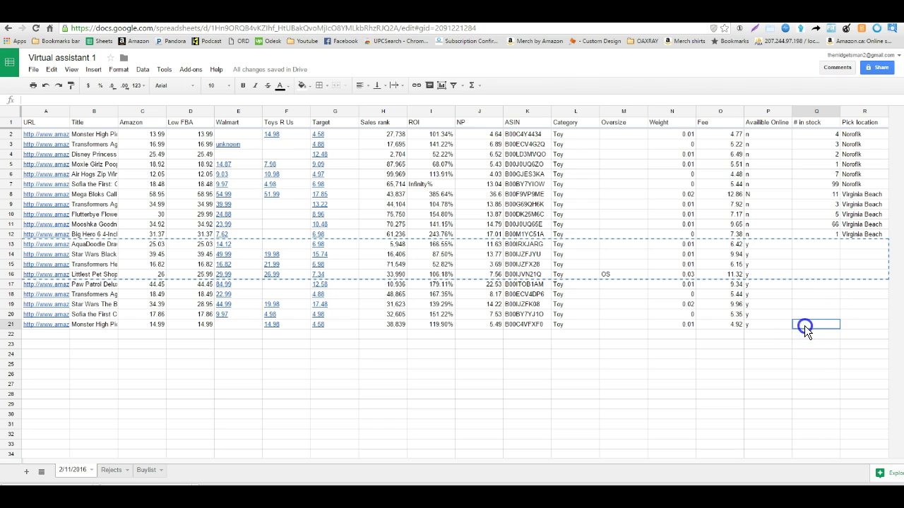
{"action": "left_click", "coordinate": [802, 333]}
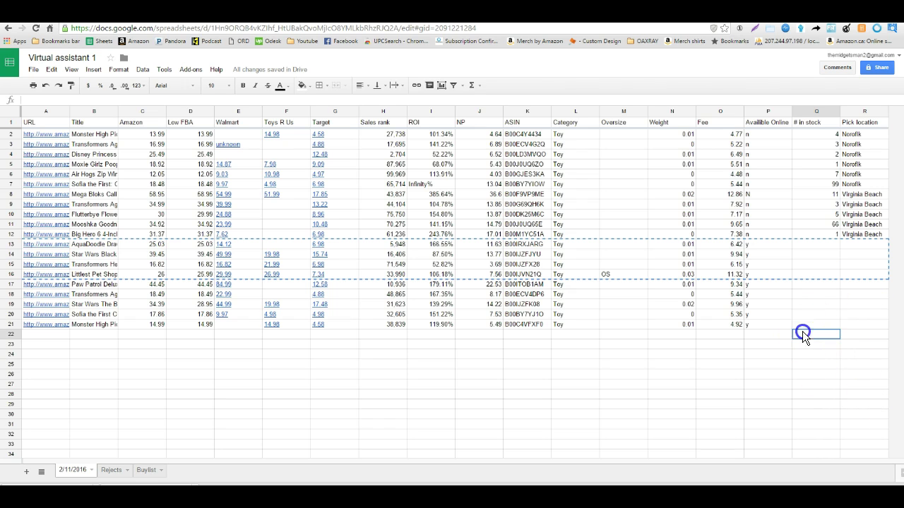
{"action": "left_click", "coordinate": [135, 266]}
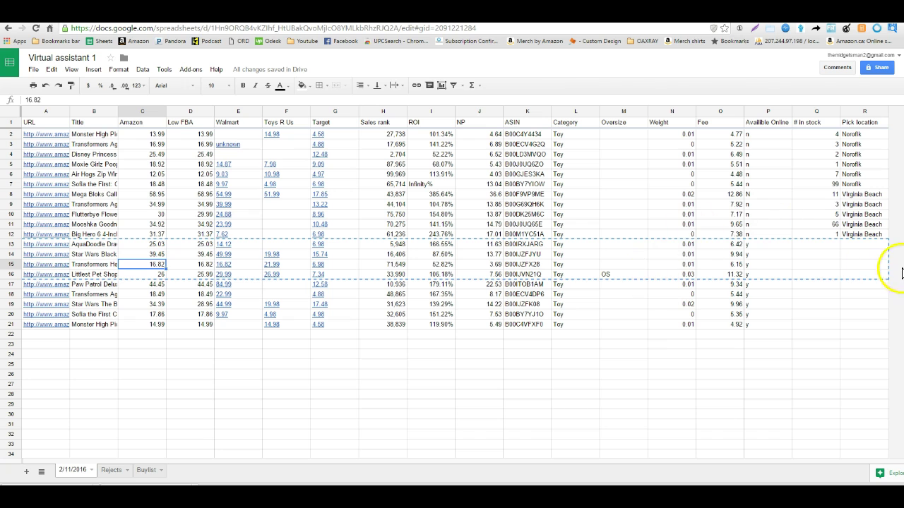
{"action": "left_click", "coordinate": [833, 305]}
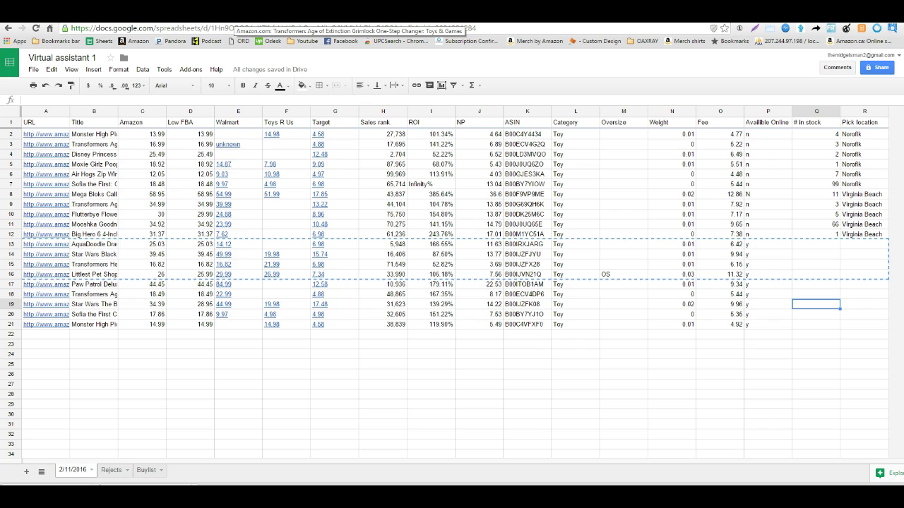
Step: Check the Moxie Girlz doll's availability in other Target stores through all result pages, and return to the spreadsheet
{"action": "left_click", "coordinate": [235, 17]}
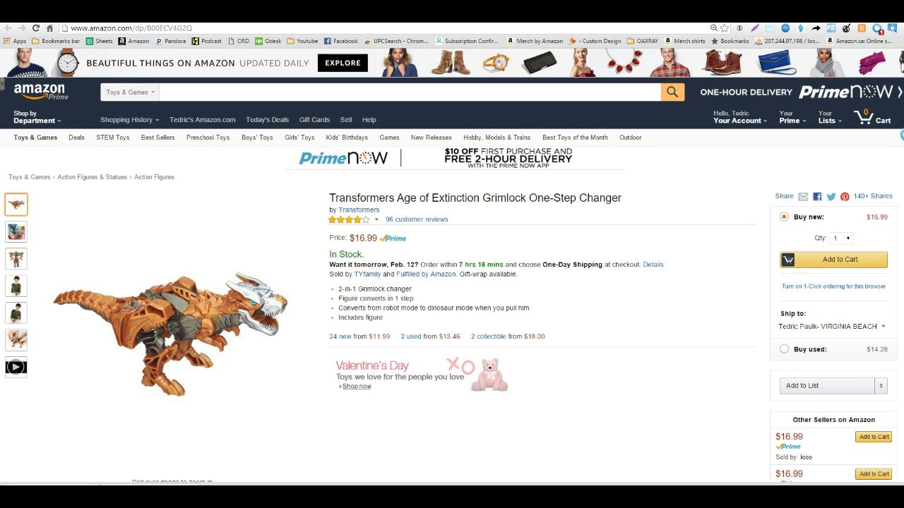
{"action": "left_click", "coordinate": [308, 17]}
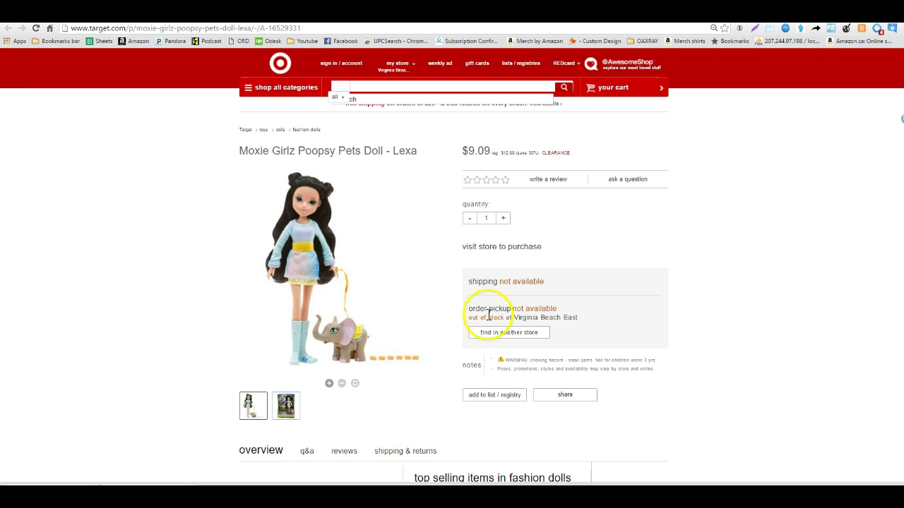
{"action": "left_click", "coordinate": [500, 335]}
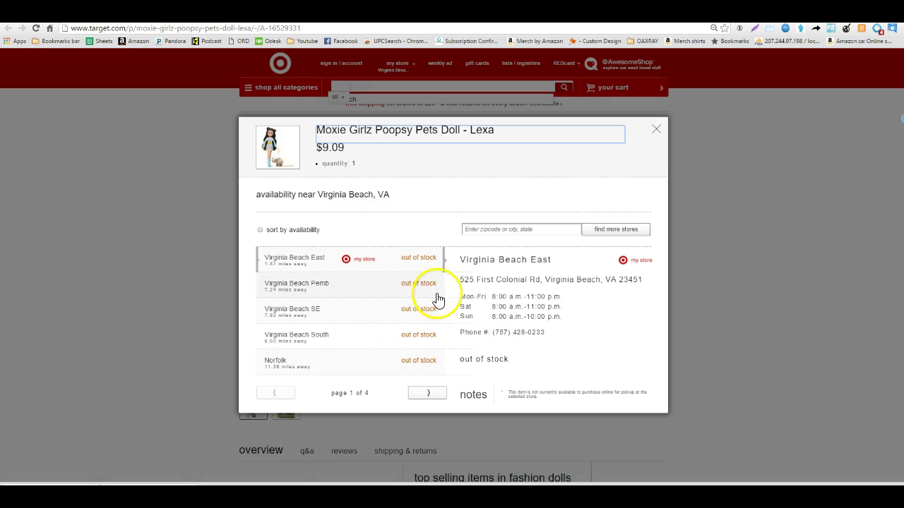
{"action": "left_click", "coordinate": [428, 393]}
{"action": "left_click", "coordinate": [427, 392]}
{"action": "left_click", "coordinate": [427, 392]}
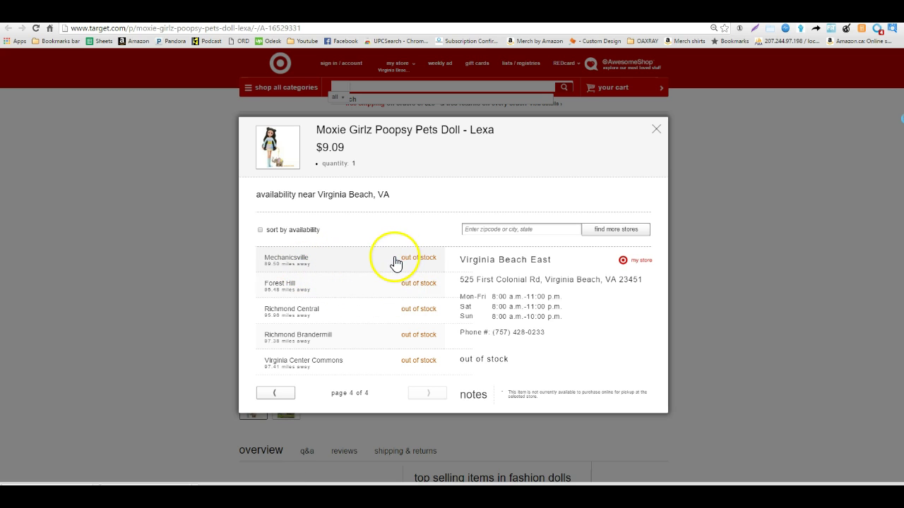
{"action": "left_click", "coordinate": [271, 401]}
{"action": "left_click", "coordinate": [272, 395]}
{"action": "left_click", "coordinate": [274, 397]}
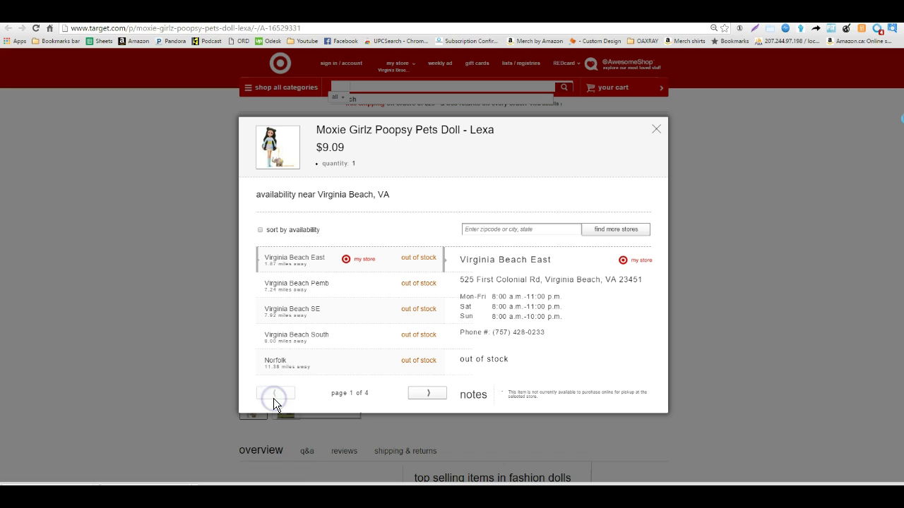
{"action": "left_click", "coordinate": [356, 350]}
{"action": "left_click", "coordinate": [373, 363]}
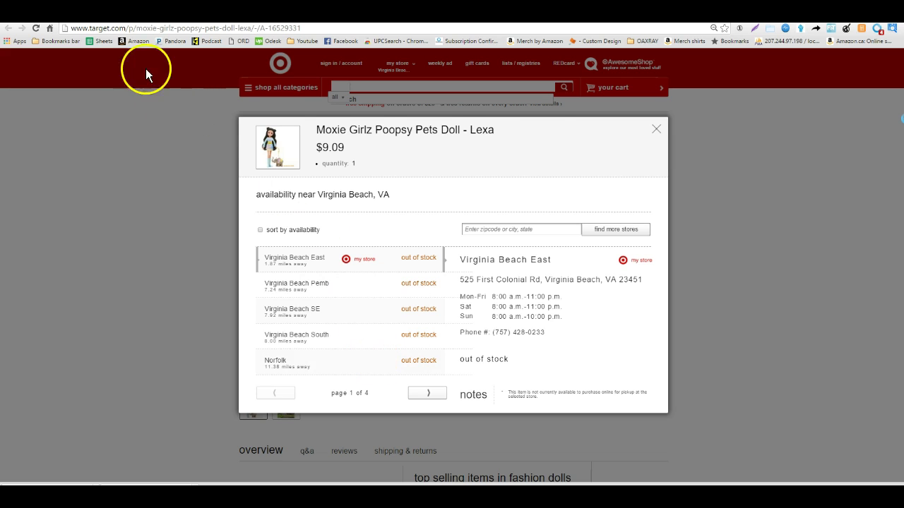
{"action": "left_click", "coordinate": [106, 12]}
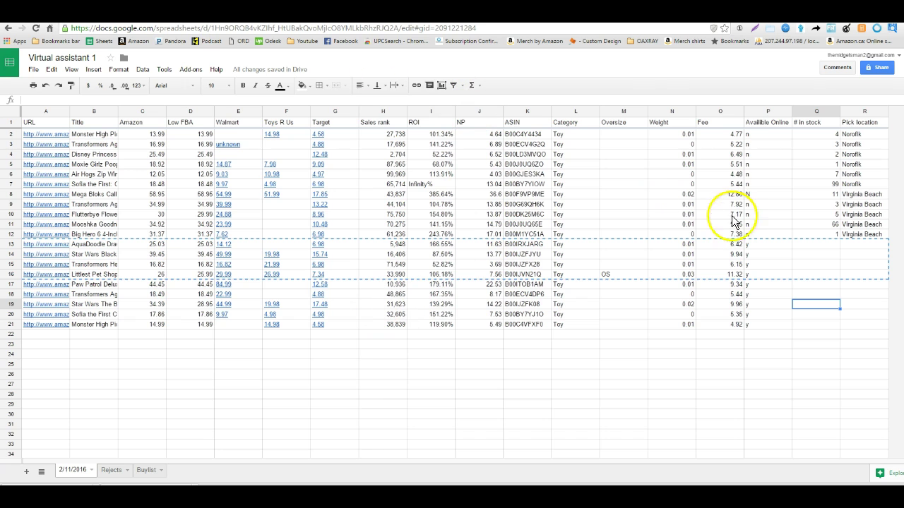